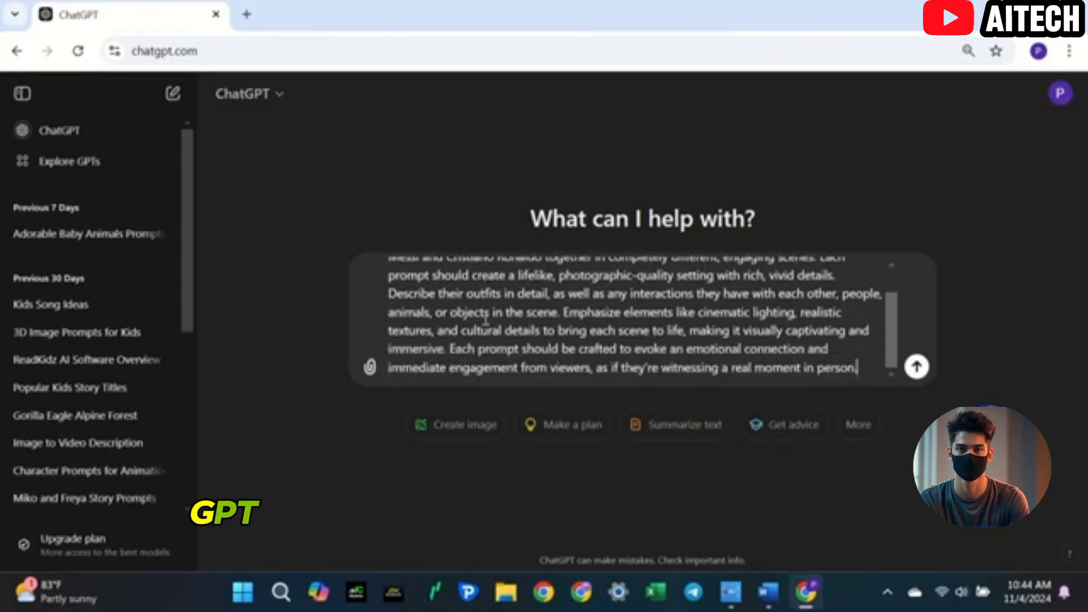
# Submit the request for realistic Messi and Ronaldo scene prompts and review the list of scenes in the reply.
pyautogui.click(916, 368)
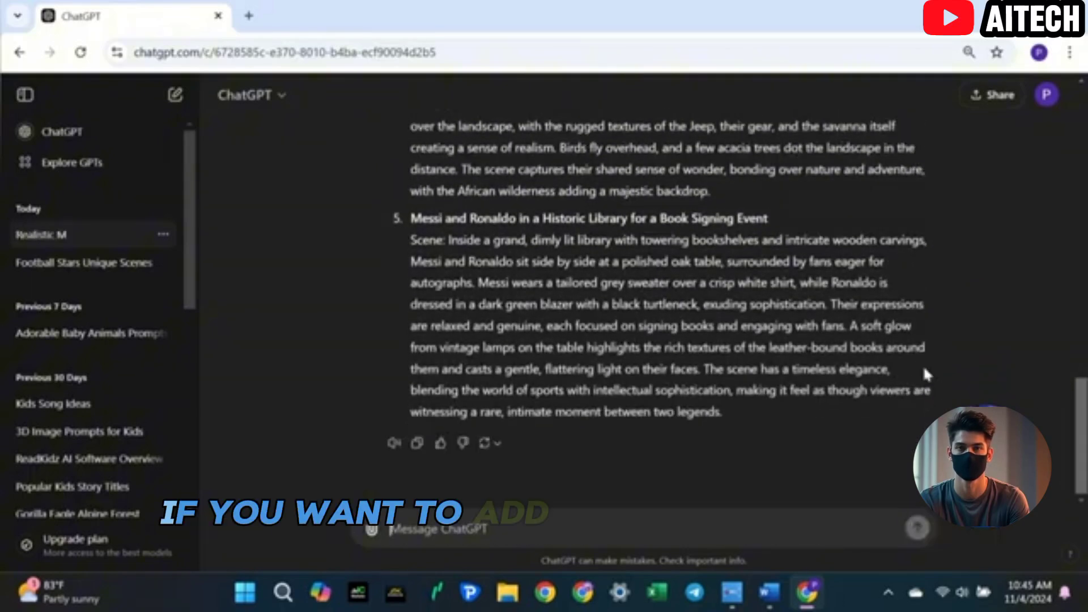
pyautogui.scroll(15, 550, 370)
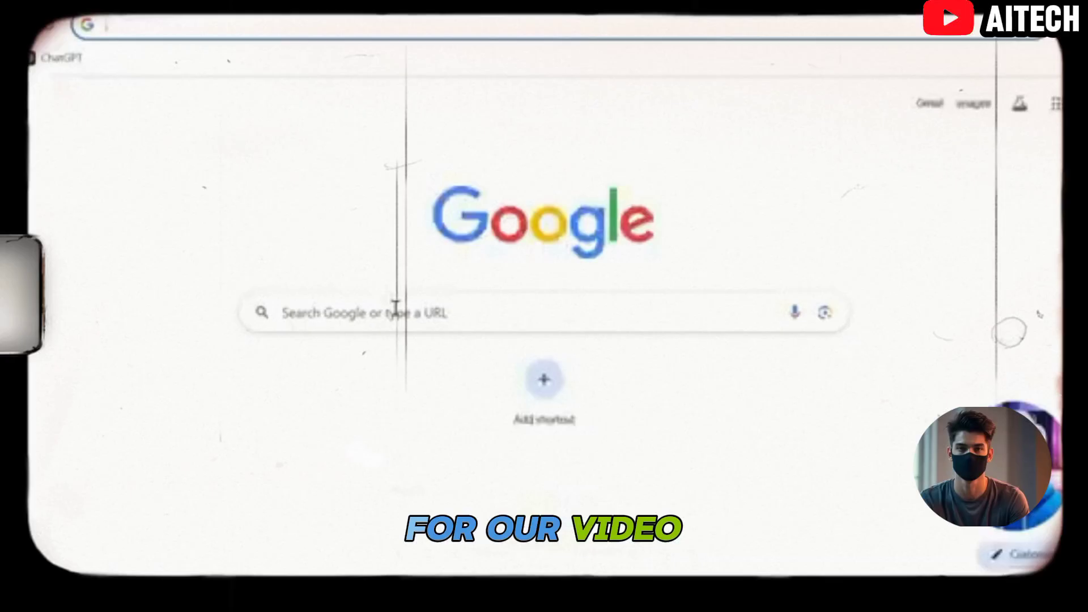
# Find Leonardo AI through a Google search and open its Image Creation page, dismissing the Phoenix Image Guidance notice.
pyautogui.click(395, 312)
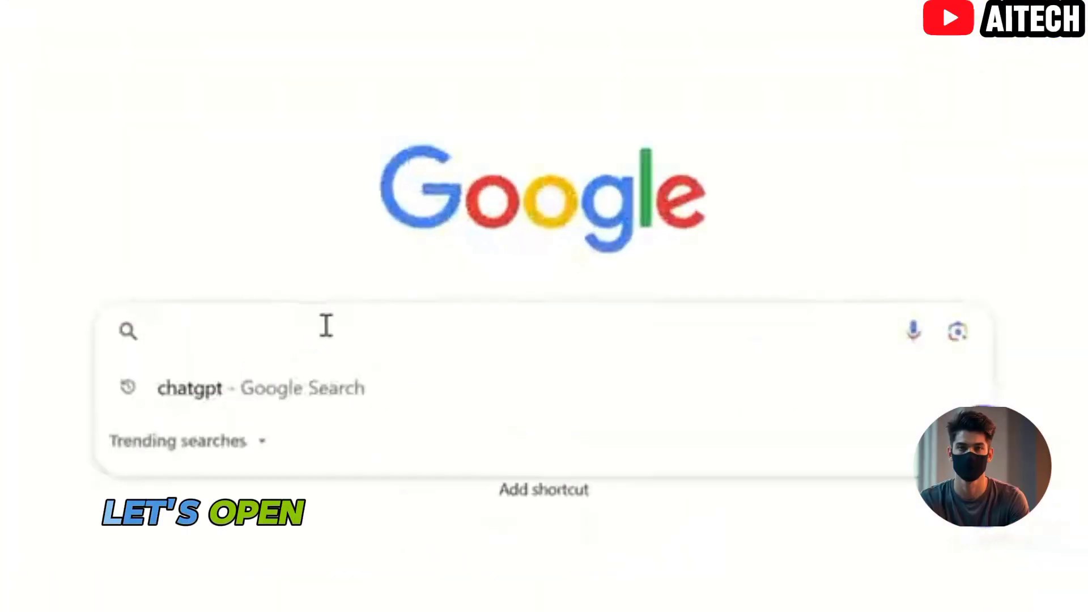
pyautogui.write('Leonardo')
pyautogui.press('Return')
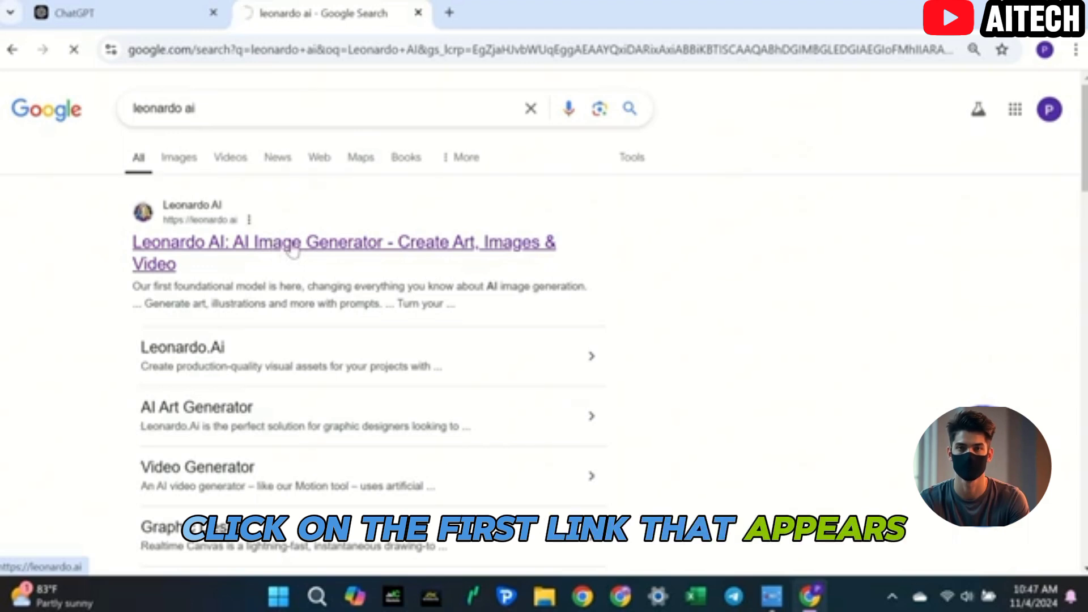
pyautogui.click(292, 250)
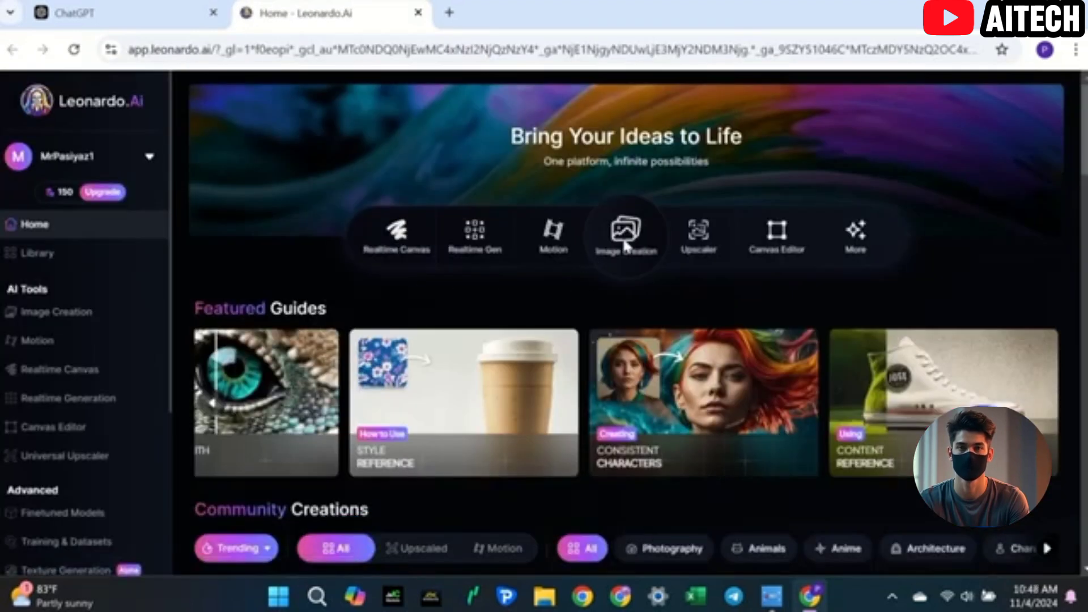
pyautogui.click(624, 243)
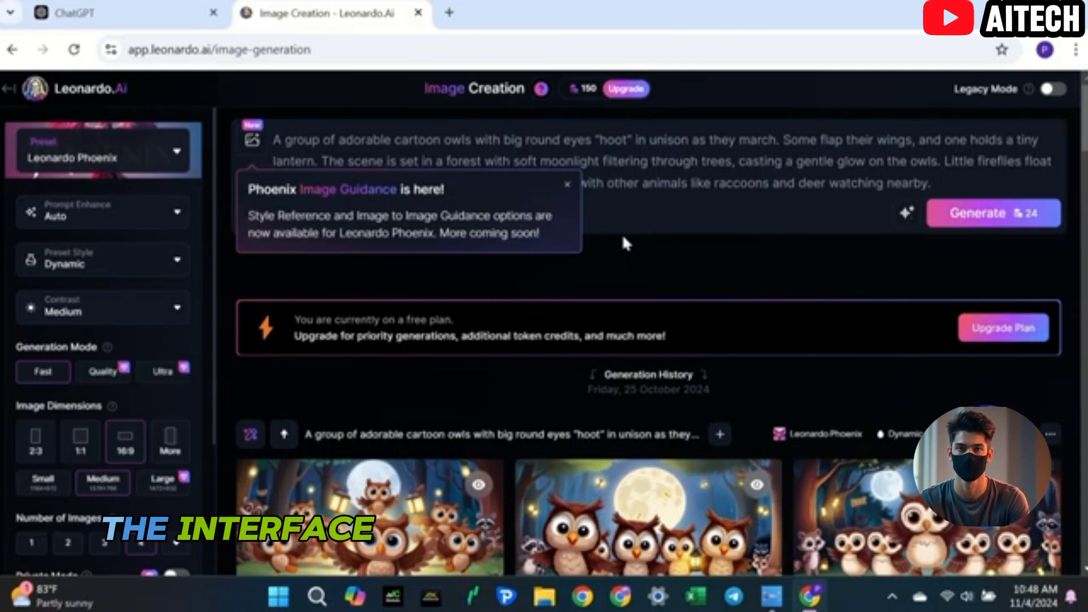
pyautogui.click(567, 184)
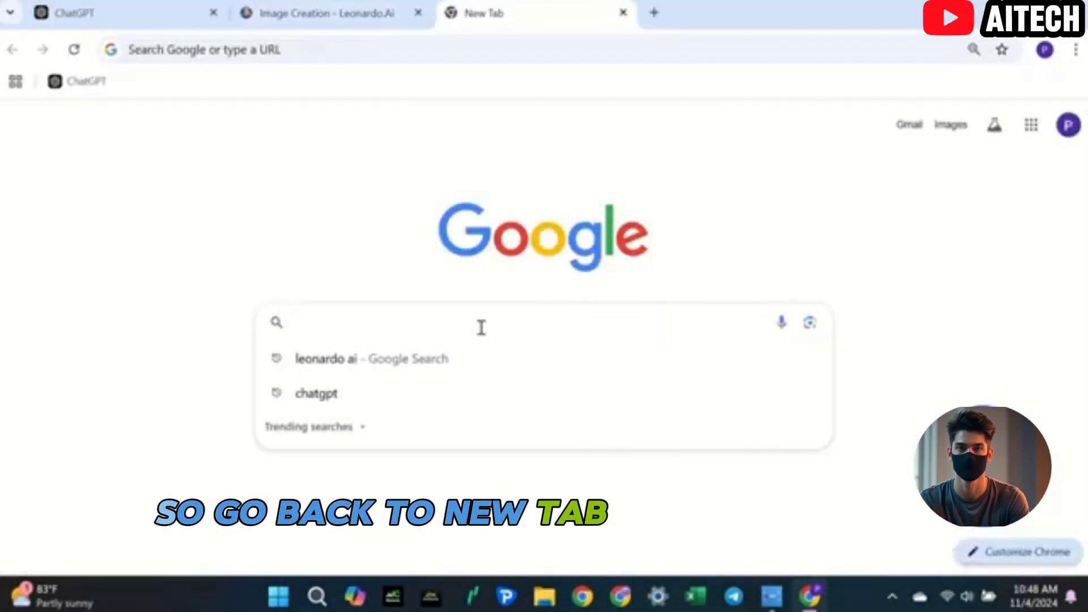
# Search Google for Ideogram in a new tab and open the Ideogram site.
pyautogui.write('Ideogram')
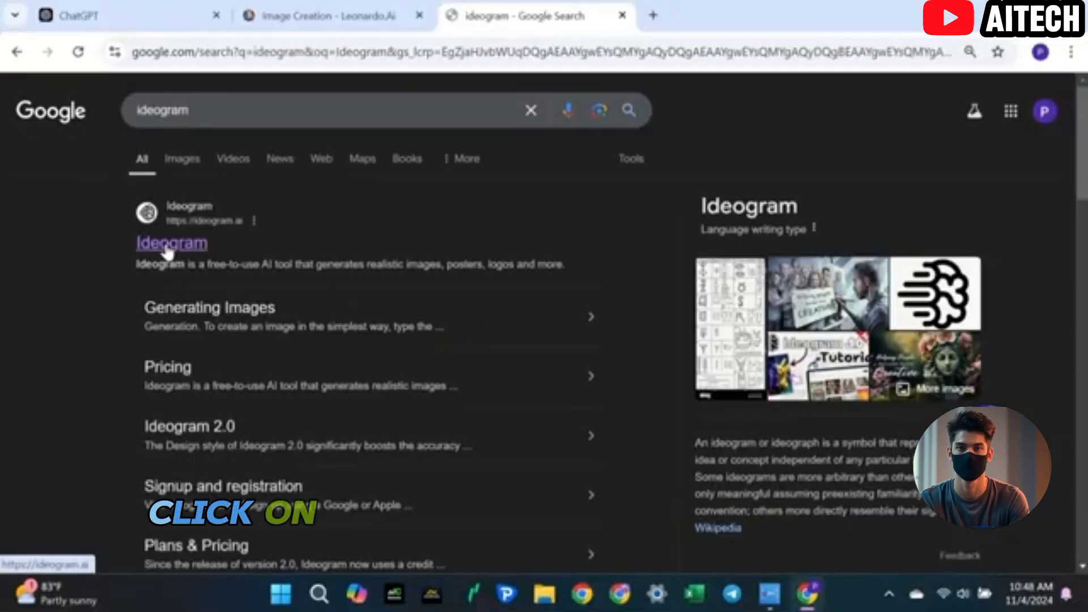
pyautogui.click(168, 249)
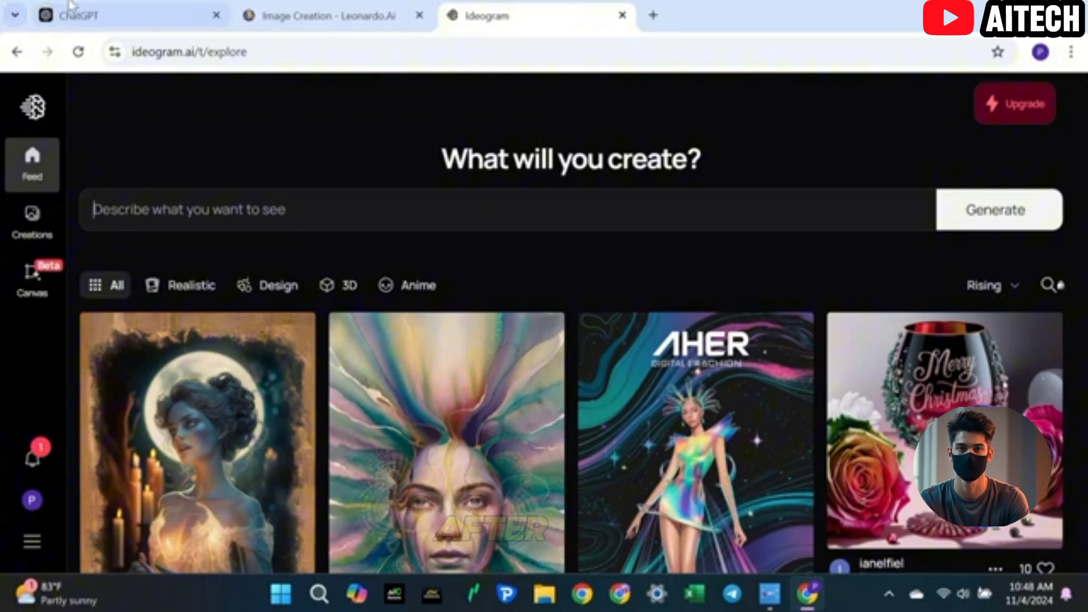
# Copy the first ChatGPT scene prompt, the street football match in Buenos Aires, and paste it over the prompt in Leonardo AI.
pyautogui.click(125, 15)
pyautogui.moveTo(411, 166); pyautogui.dragTo(554, 380)
pyautogui.hotkey('ctrl', 'c')
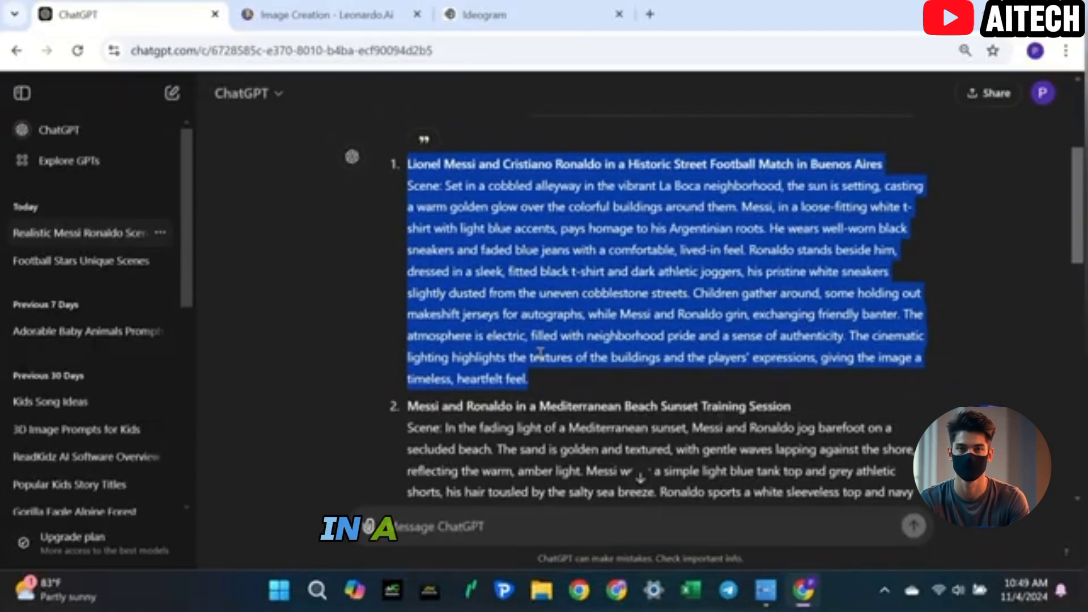
pyautogui.click(327, 15)
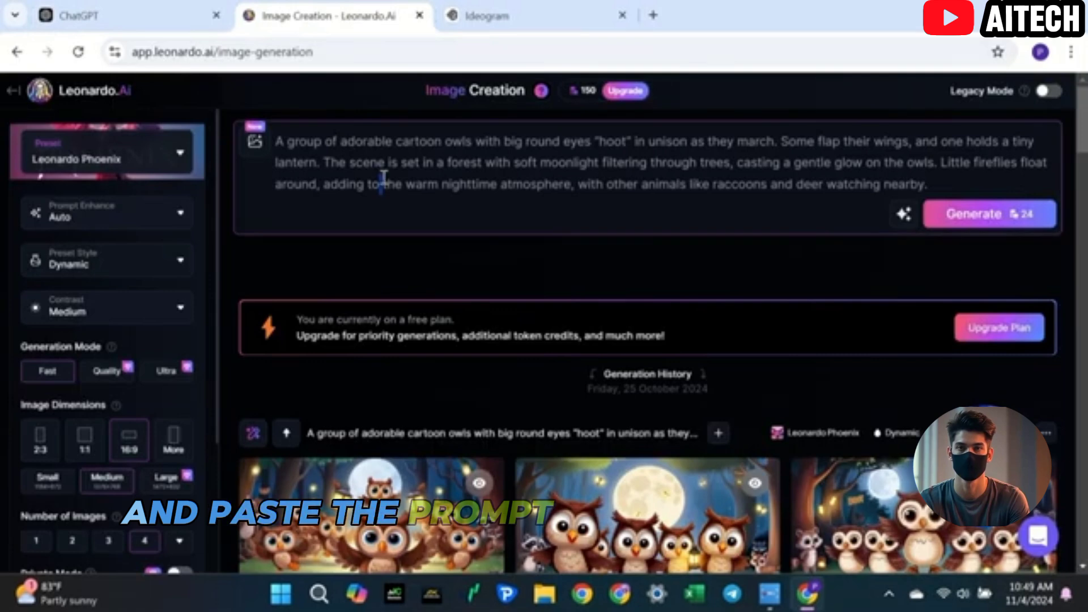
pyautogui.hotkey('ctrl', 'a')
pyautogui.hotkey('ctrl', 'v')
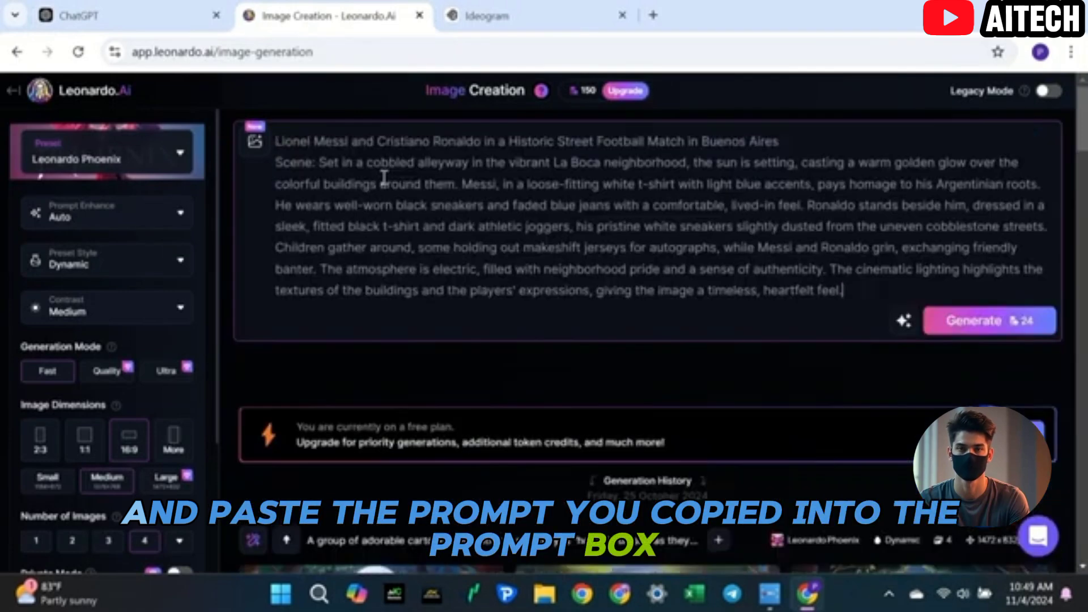
# Choose the Leonardo Phoenix preset with the Dynamic preset style.
pyautogui.click(160, 150)
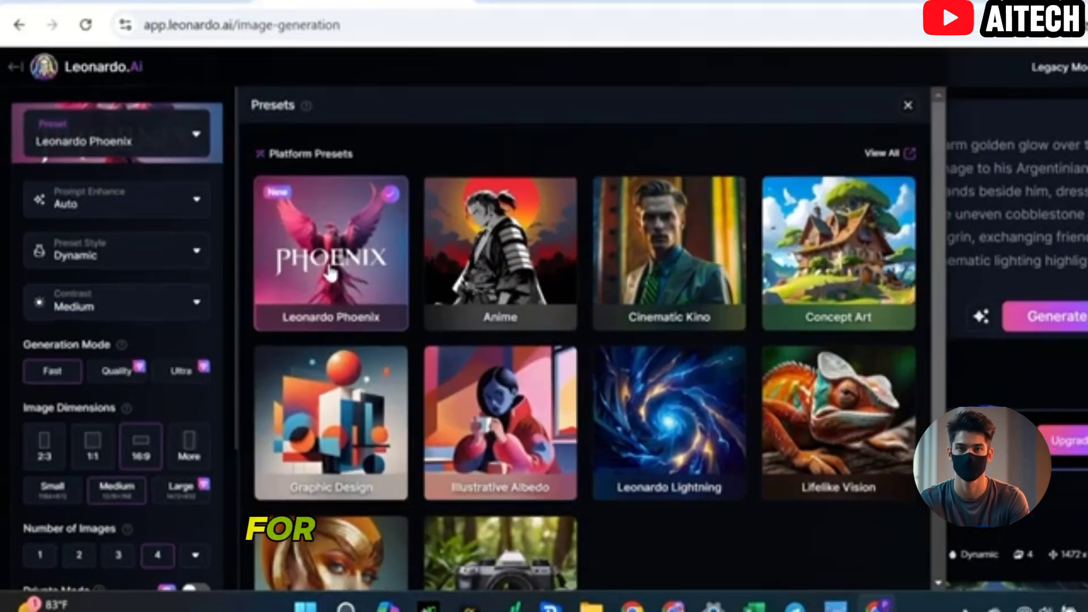
pyautogui.click(330, 274)
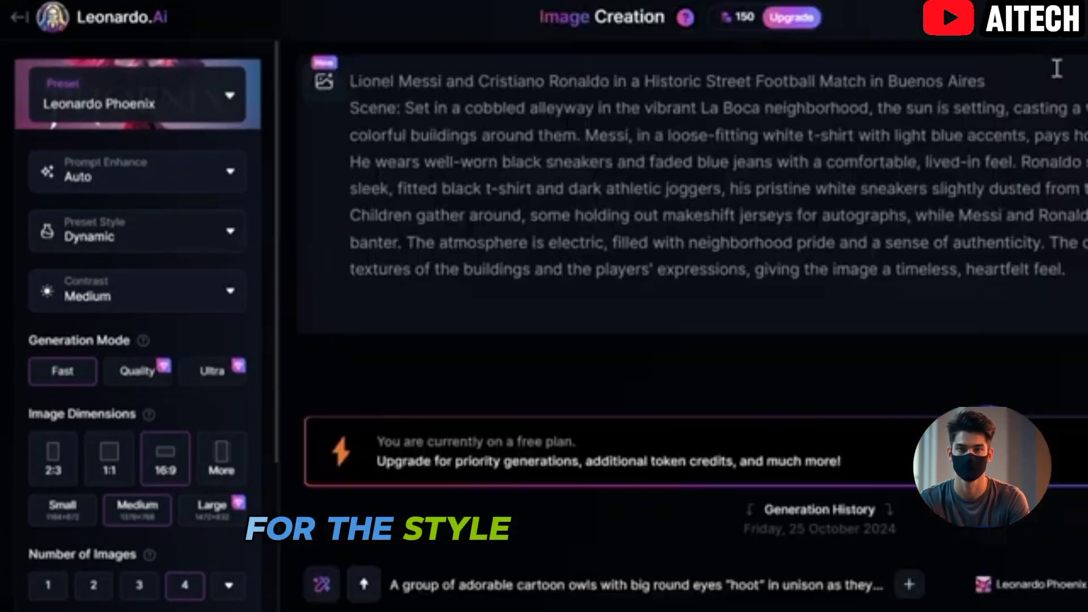
pyautogui.click(187, 252)
pyautogui.click(67, 422)
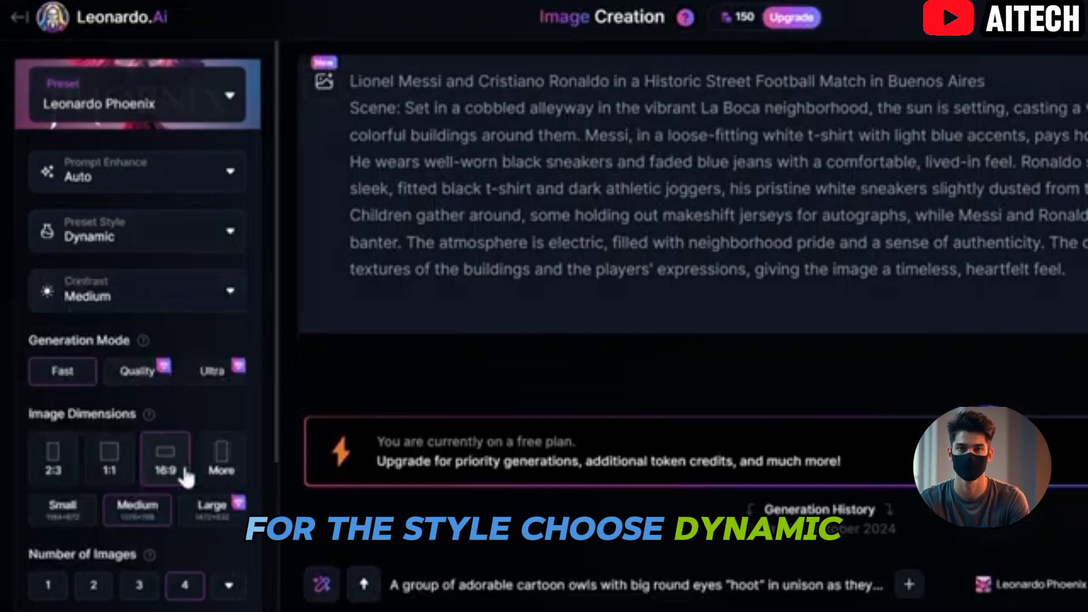
# Set the image dimensions to Mobile (9:16) and generate the images.
pyautogui.click(221, 462)
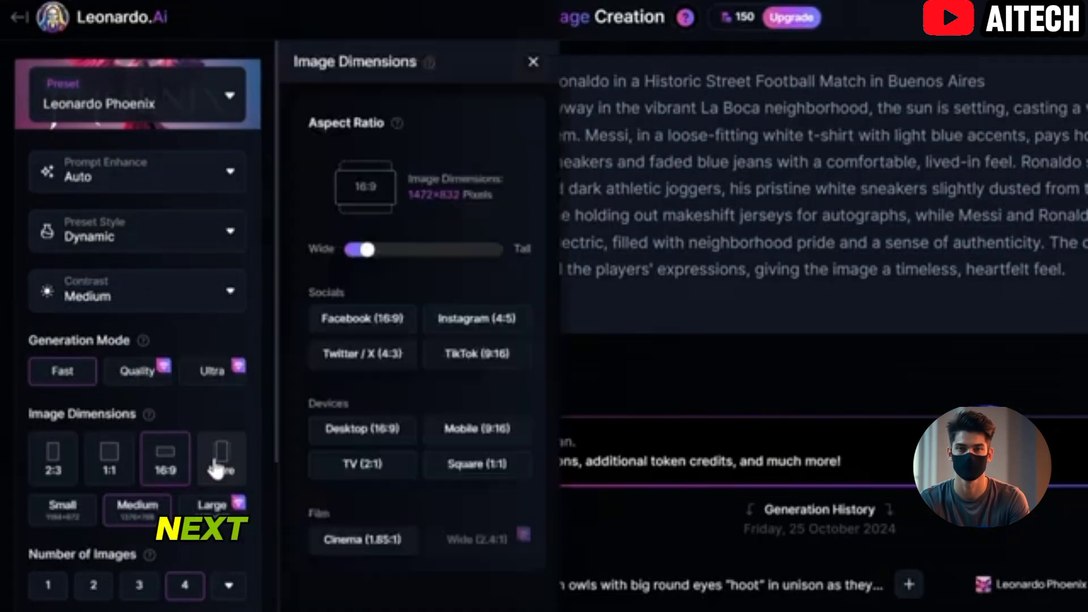
pyautogui.click(495, 427)
pyautogui.click(244, 414)
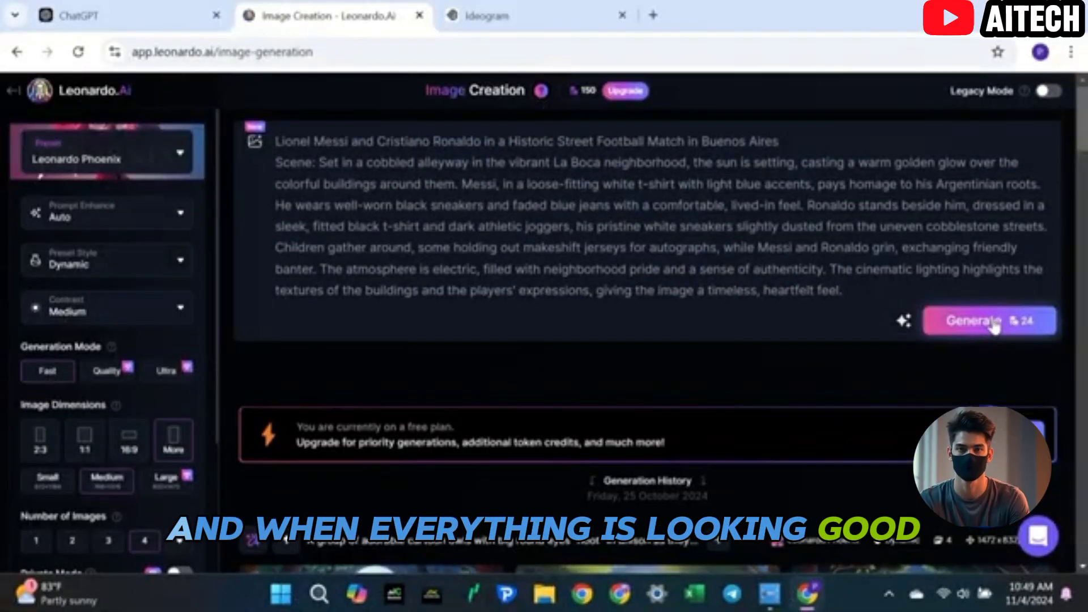
pyautogui.click(995, 326)
pyautogui.scroll(-4, 747, 366)
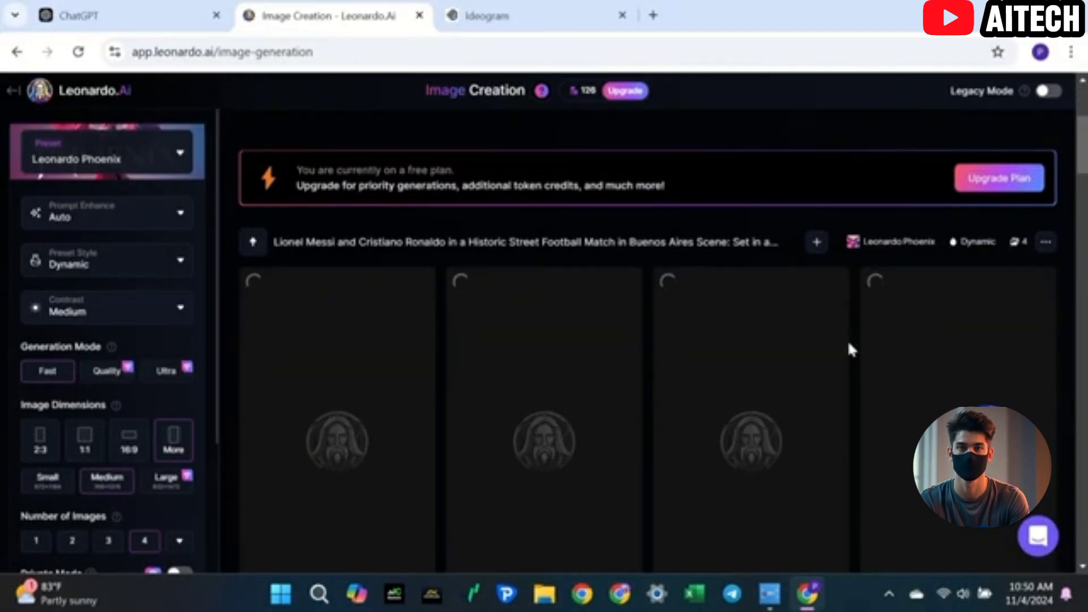
# Switch to Ideogram, paste the same scene prompt, and generate images with model 2.0 and the Auto color palette.
pyautogui.click(510, 17)
pyautogui.click(363, 217)
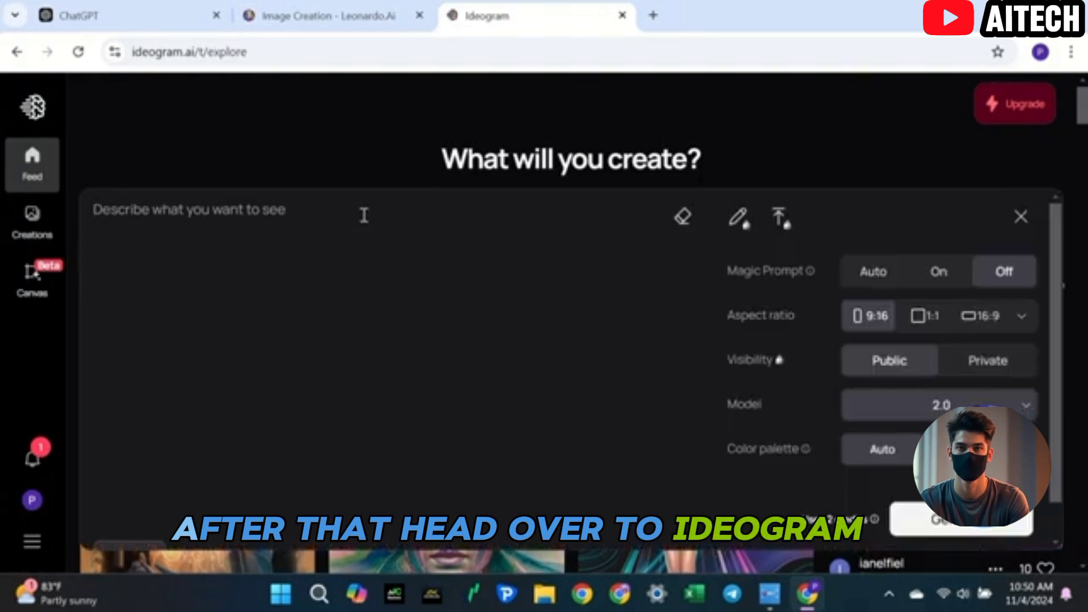
pyautogui.hotkey('ctrl', 'v')
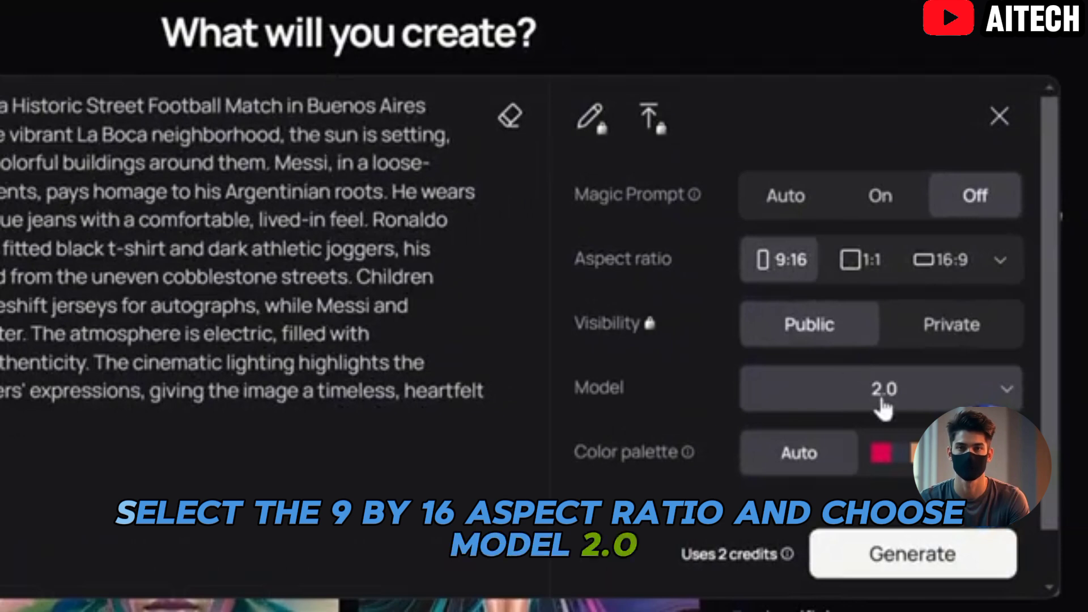
pyautogui.click(880, 402)
pyautogui.click(825, 452)
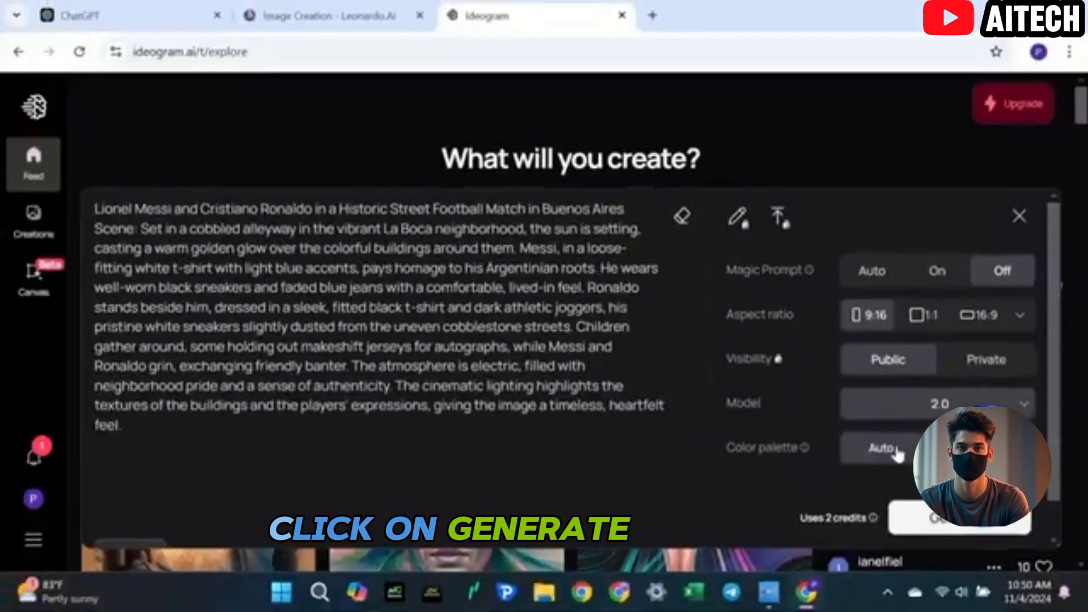
pyautogui.click(938, 520)
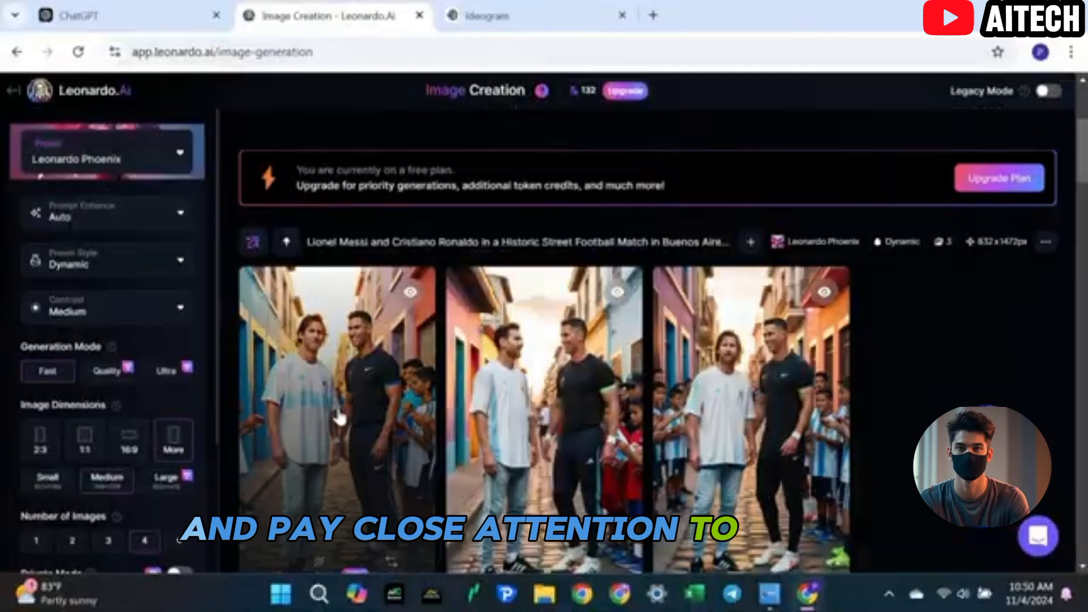
# View the generated Messi and Ronaldo street images in Leonardo AI one after another at full size.
pyautogui.click(339, 415)
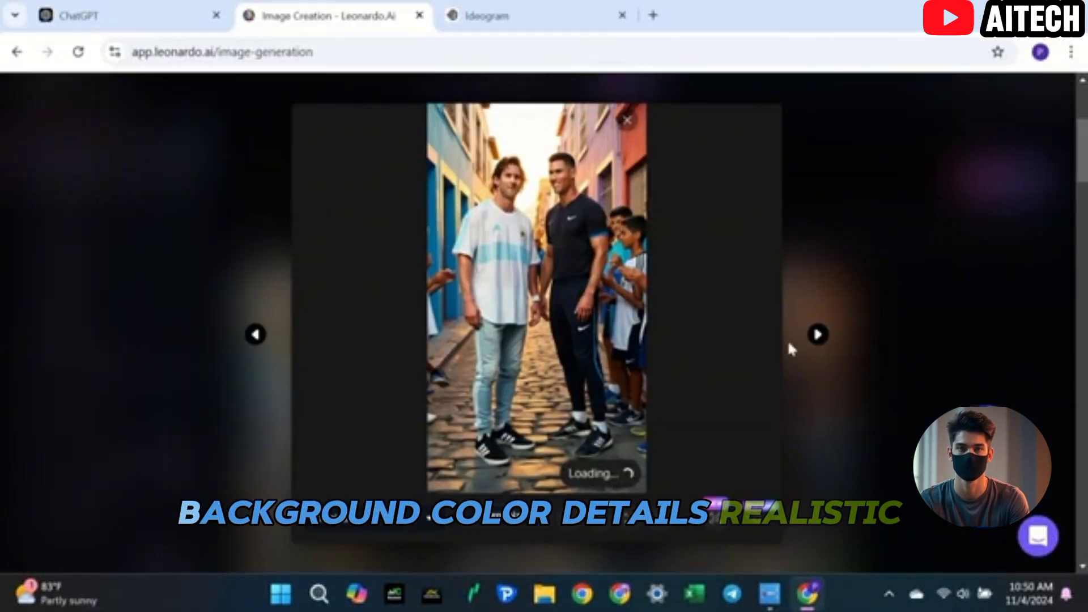
pyautogui.click(819, 337)
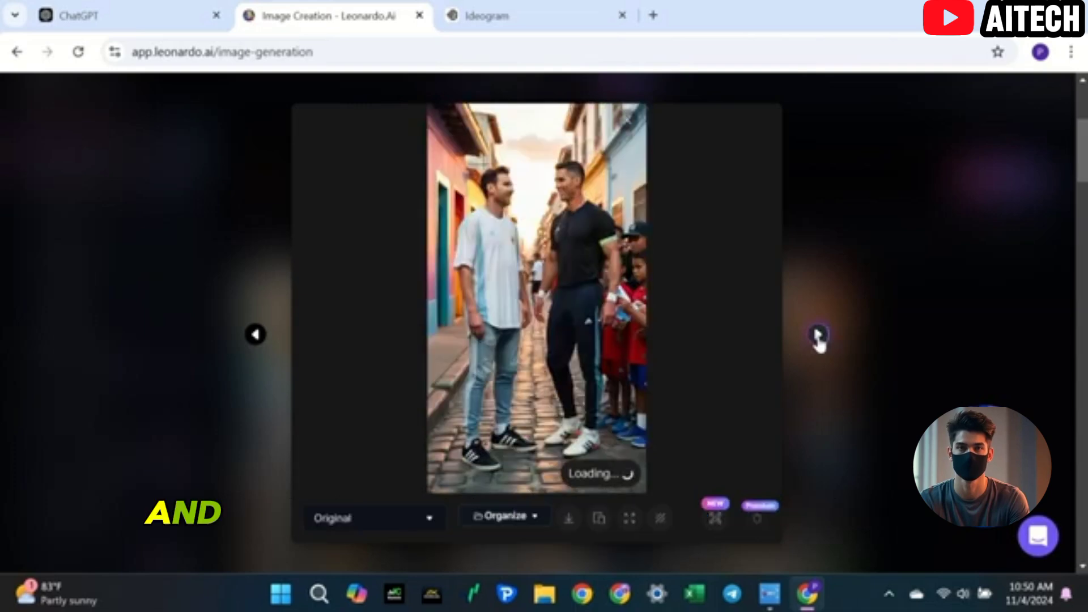
pyautogui.click(819, 337)
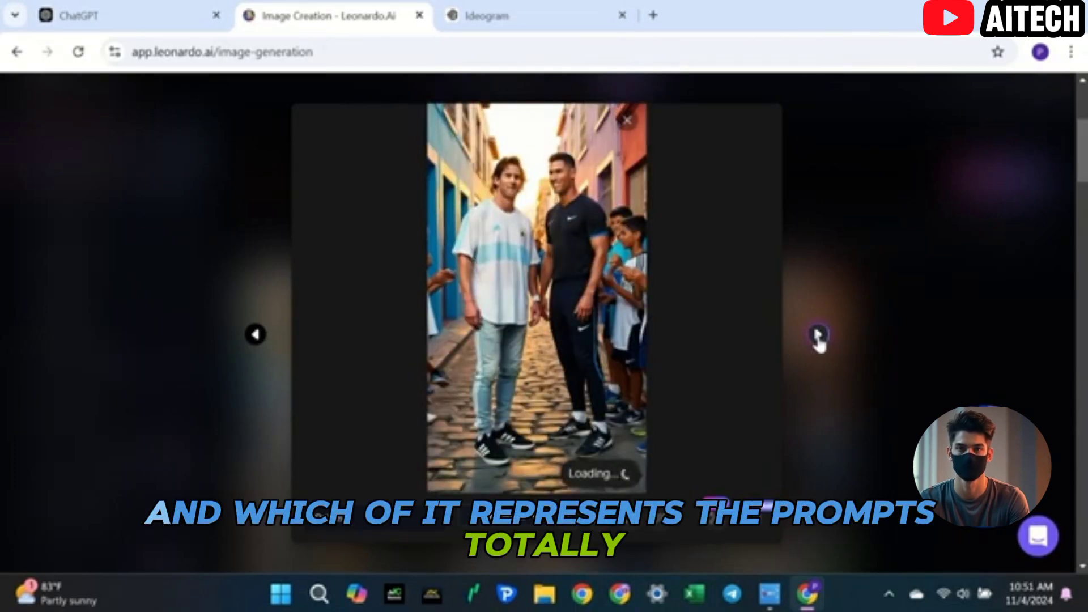
pyautogui.click(819, 338)
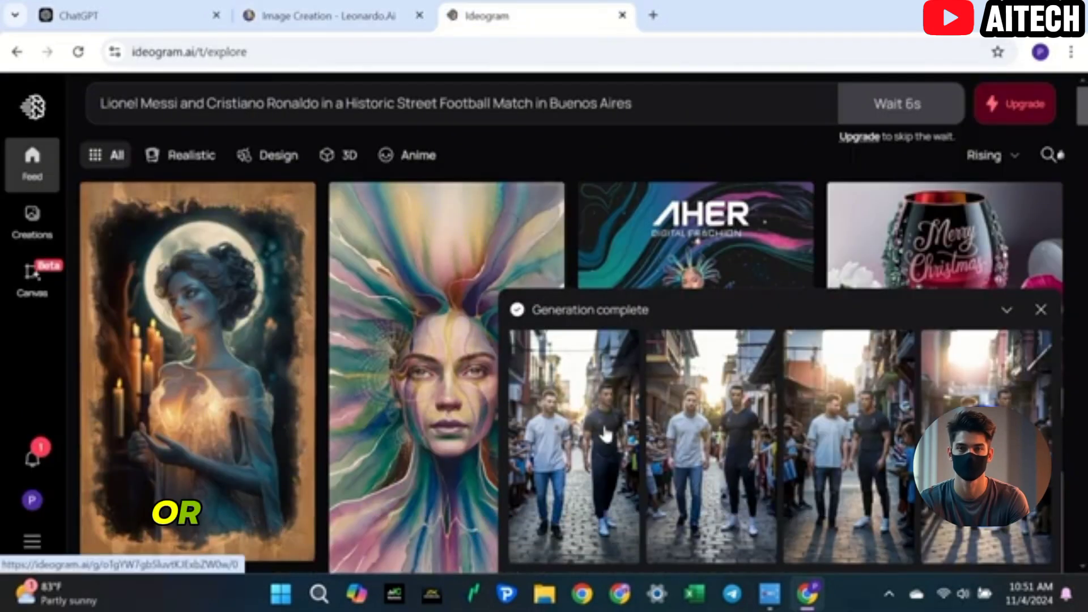
# Open each of the generated street images in Ideogram to compare them with the Leonardo AI results.
pyautogui.click(604, 423)
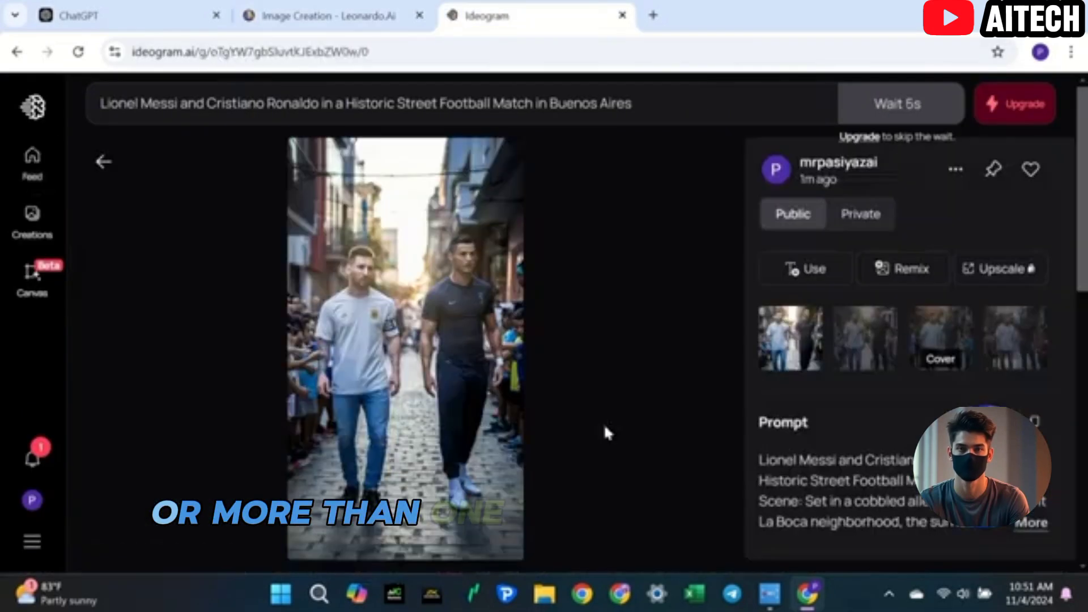
pyautogui.click(103, 162)
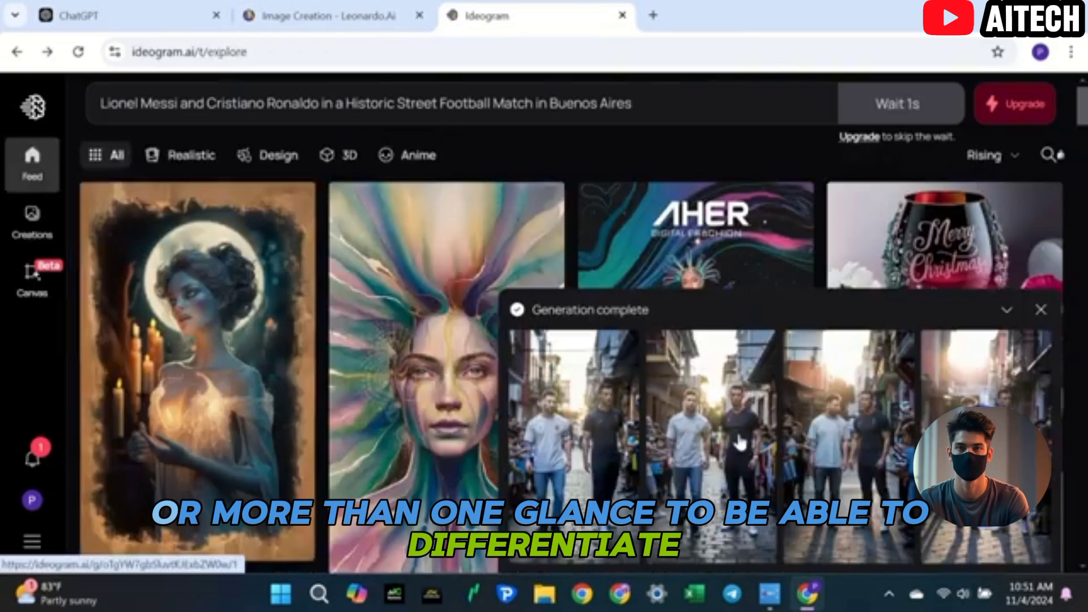
pyautogui.click(738, 432)
pyautogui.click(103, 163)
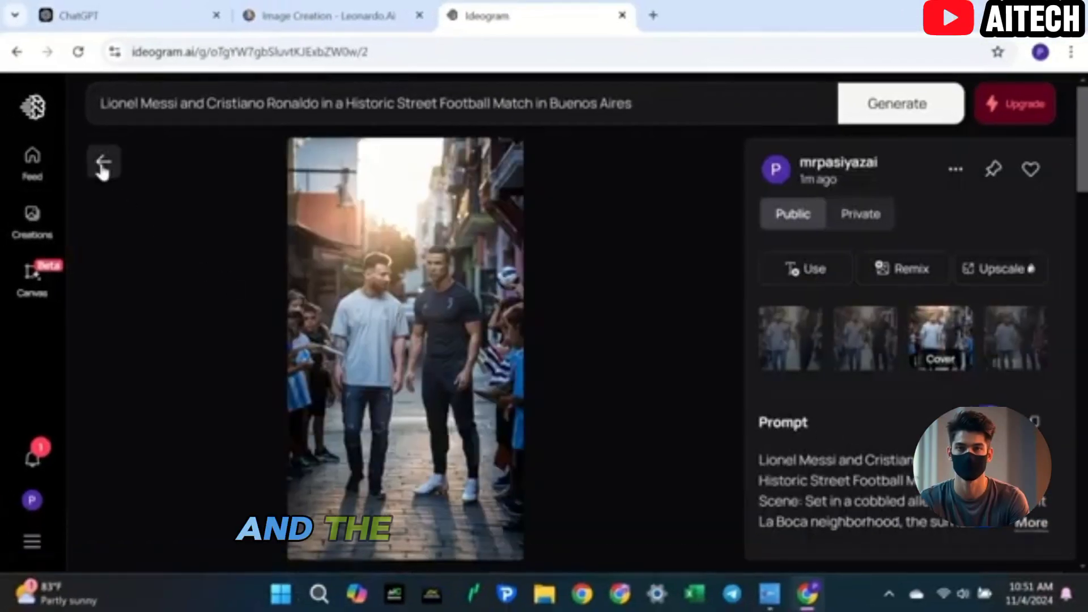
pyautogui.click(103, 164)
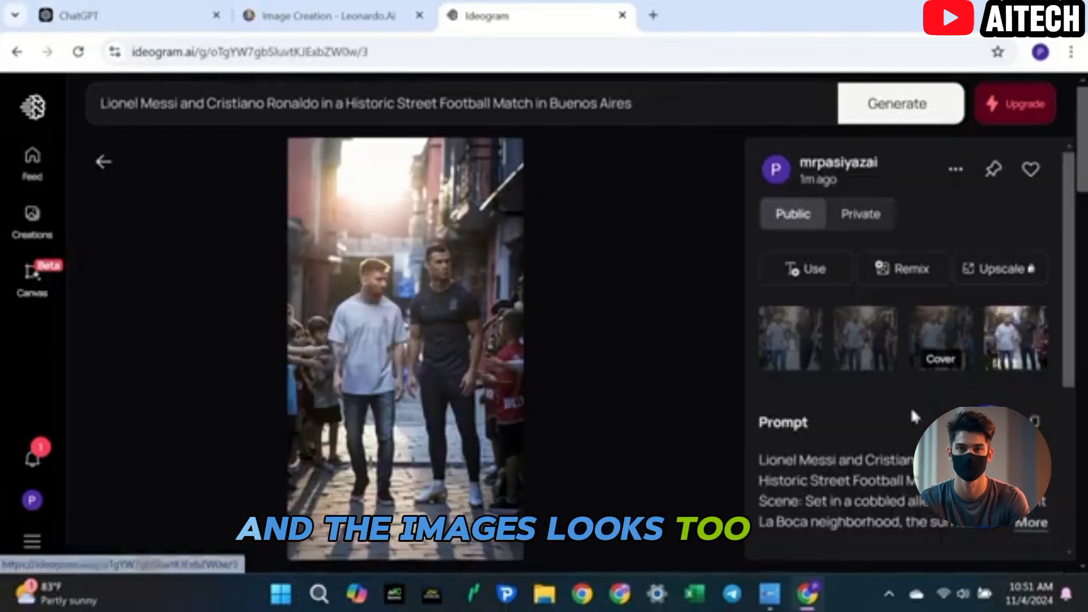
pyautogui.click(103, 164)
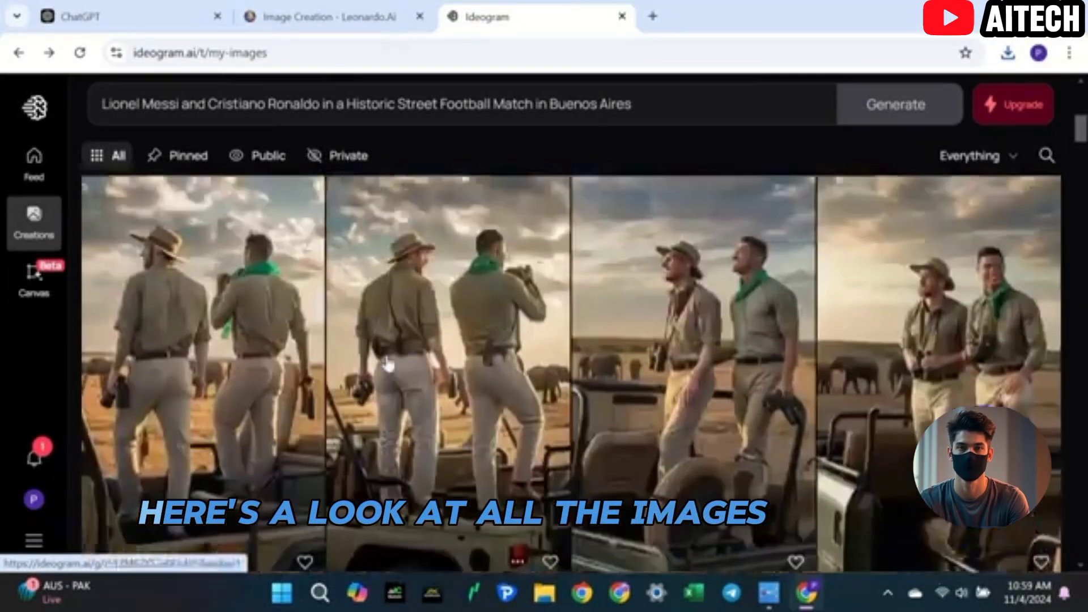
# Download the third library book-signing image and the fourth safari image of Messi and Ronaldo.
pyautogui.scroll(5, 387, 363)
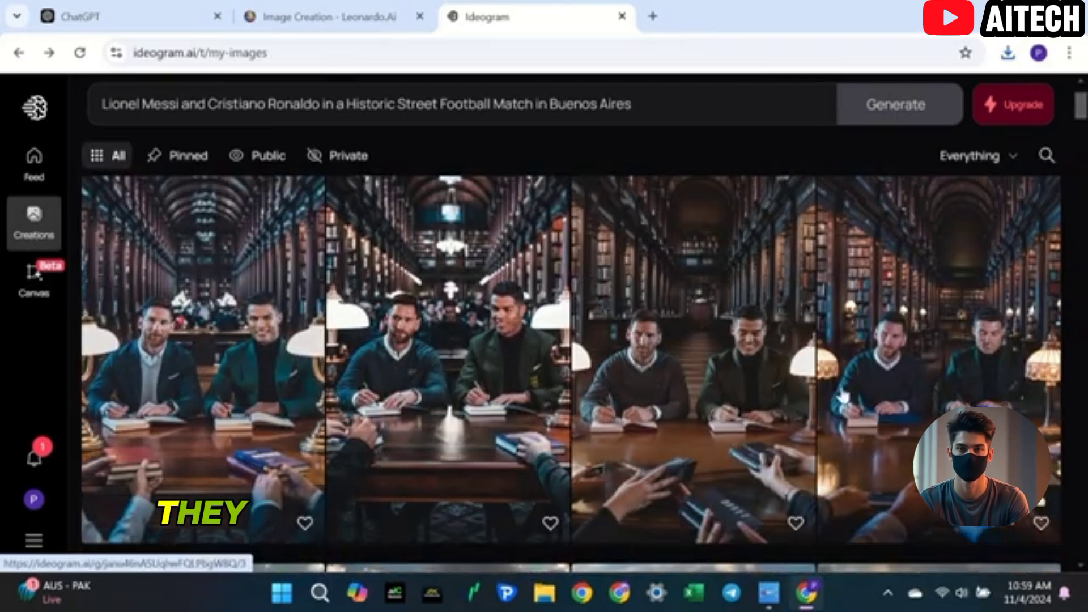
pyautogui.click(761, 524)
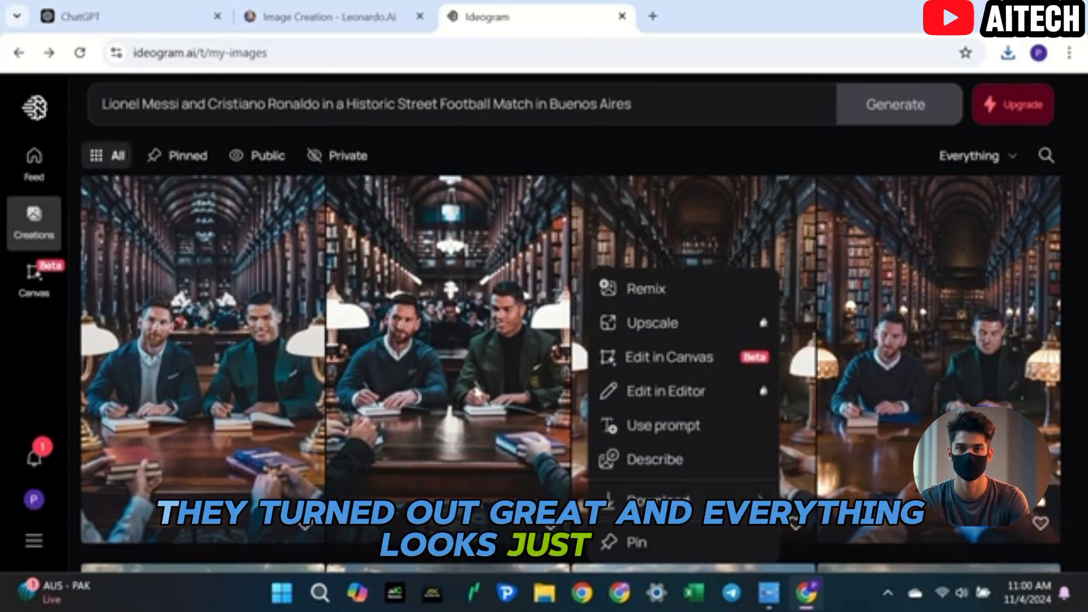
pyautogui.scroll(-5, 541, 337)
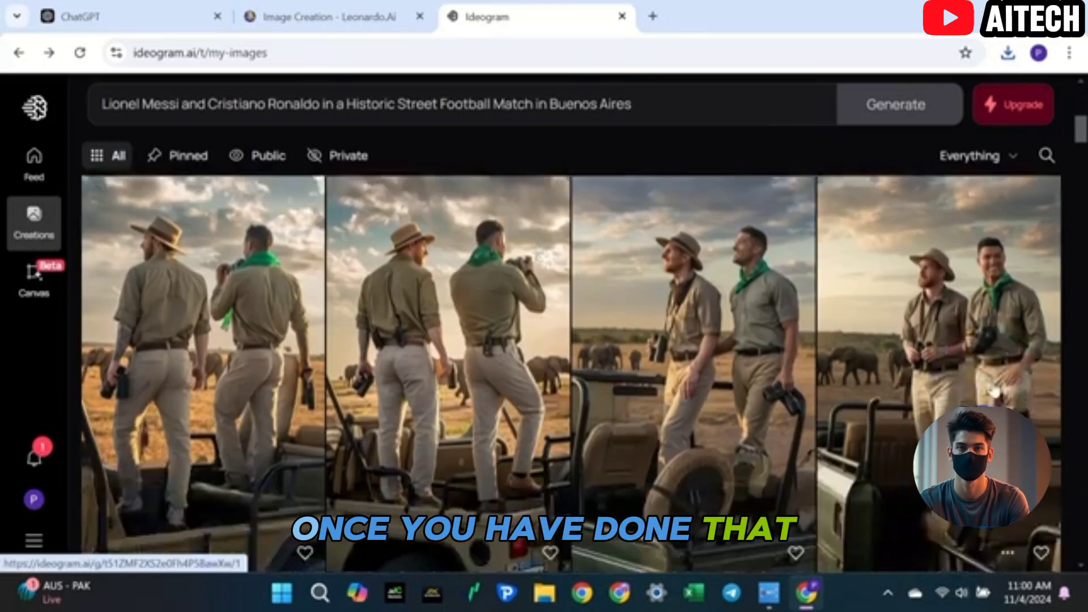
pyautogui.scroll(-1, 1007, 510)
pyautogui.click(1007, 468)
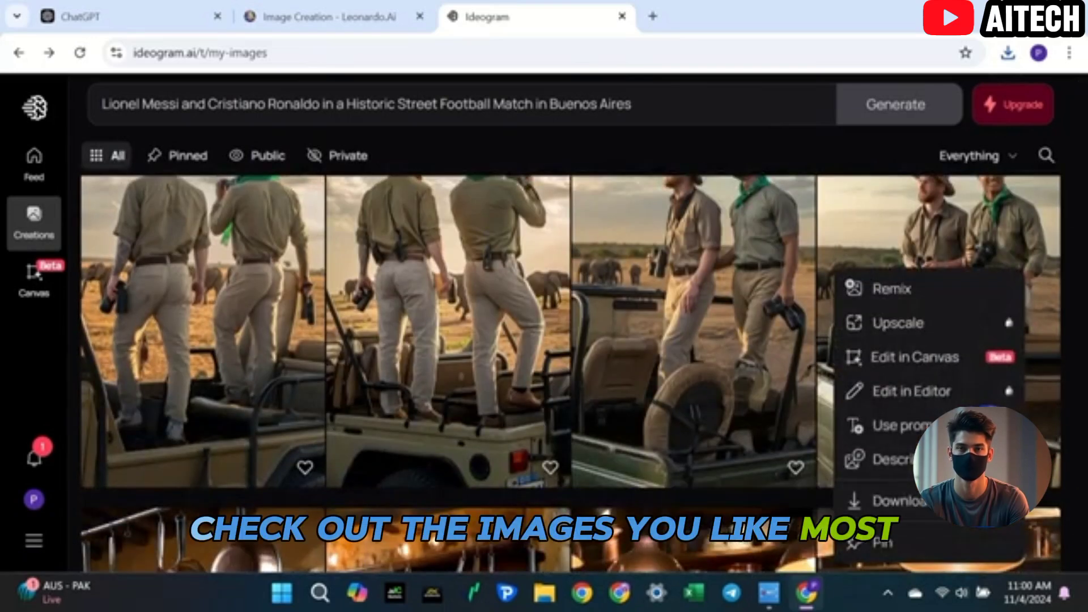
pyautogui.click(922, 501)
# Download the first image of Messi and Ronaldo at the charity cooking event.
pyautogui.scroll(-4, 517, 371)
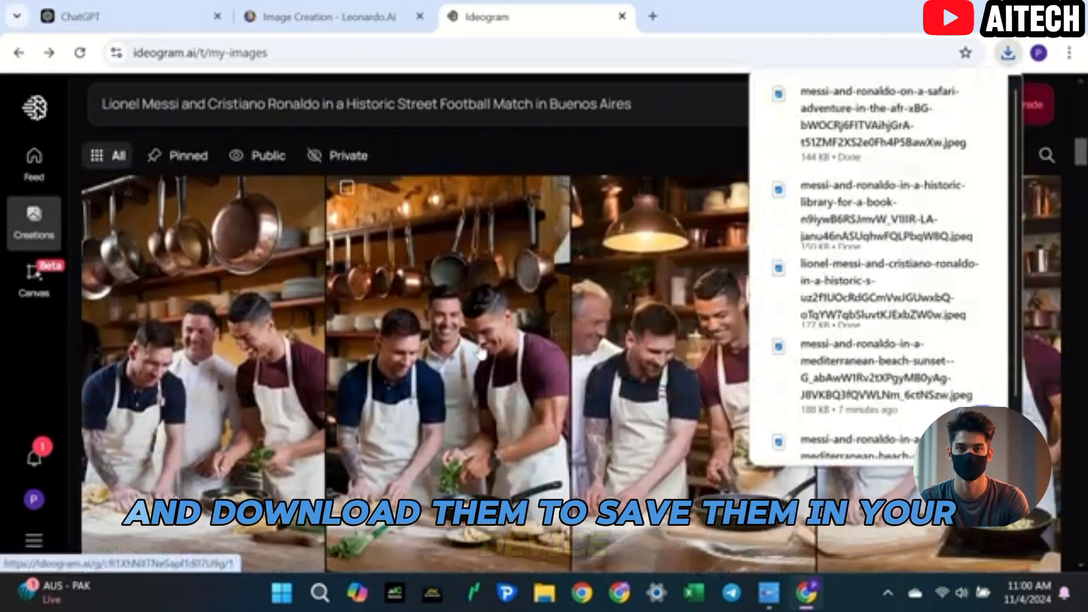
pyautogui.click(482, 354)
pyautogui.click(106, 163)
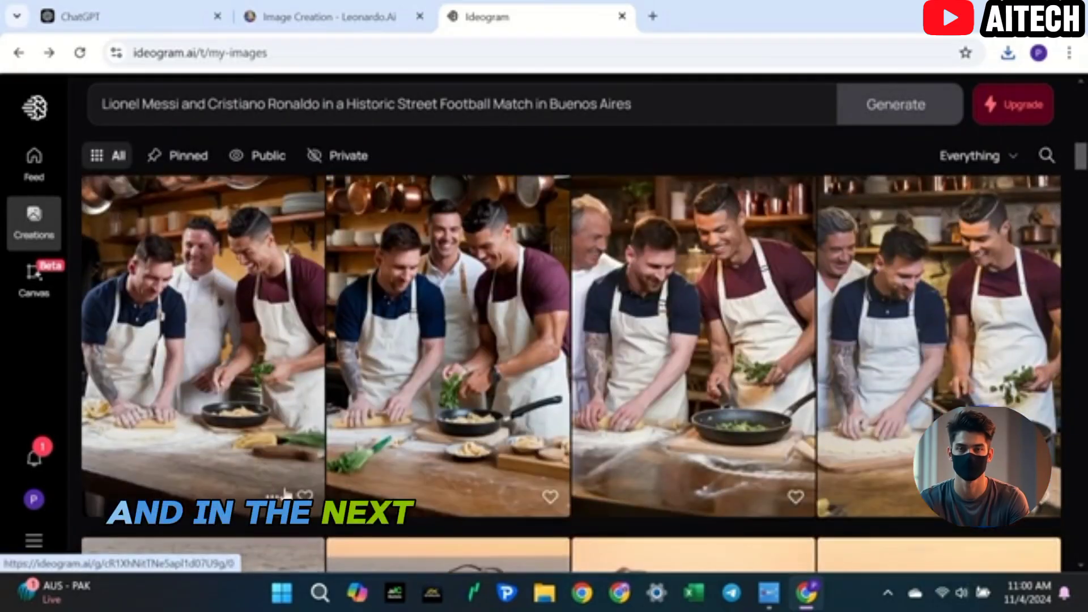
pyautogui.click(292, 498)
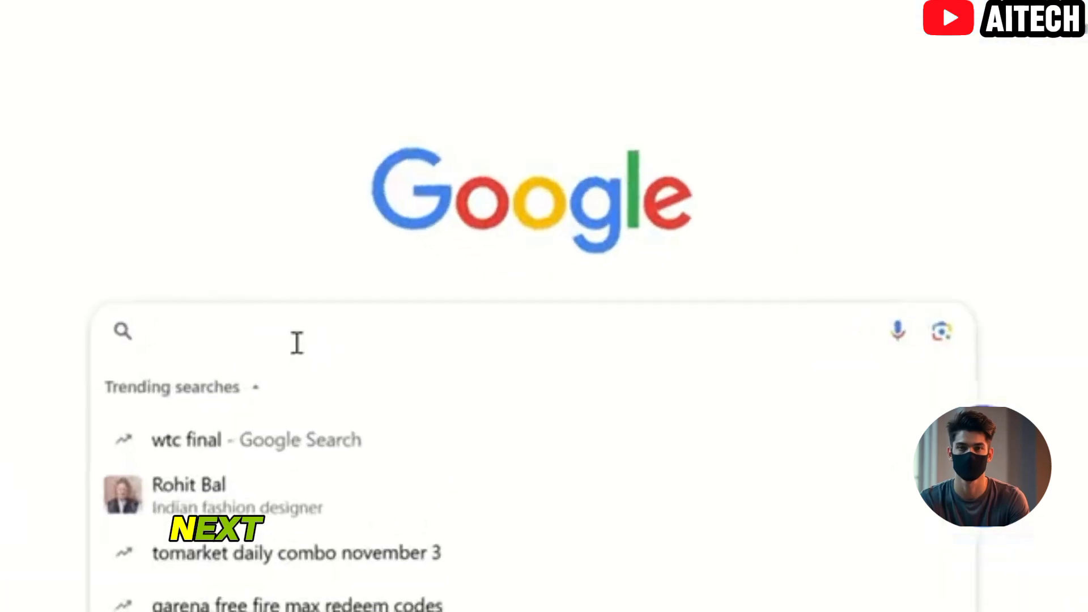
# Search Google for Pixverse AI, open the official PixVerse site, and enter its web app.
pyautogui.write('Pixvers')
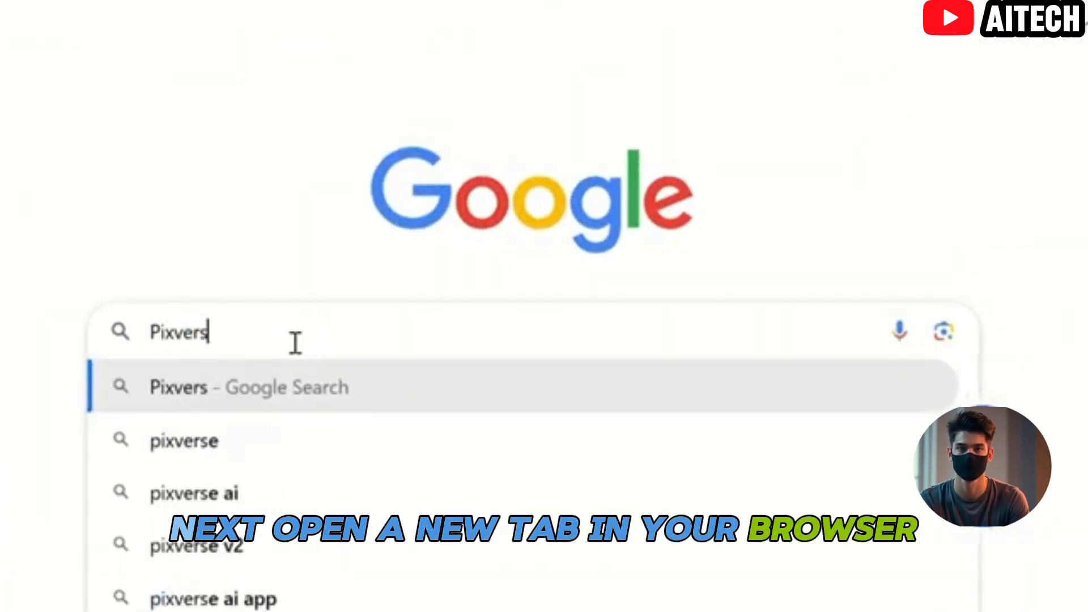
pyautogui.write('e AI')
pyautogui.press('Return')
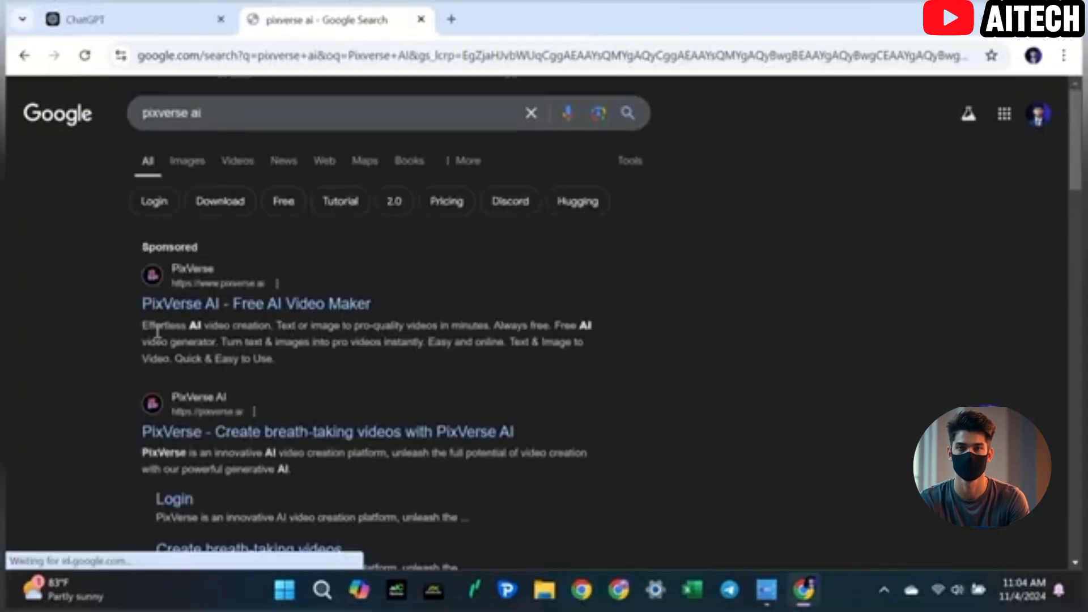
pyautogui.scroll(-2, 58, 301)
pyautogui.click(173, 347)
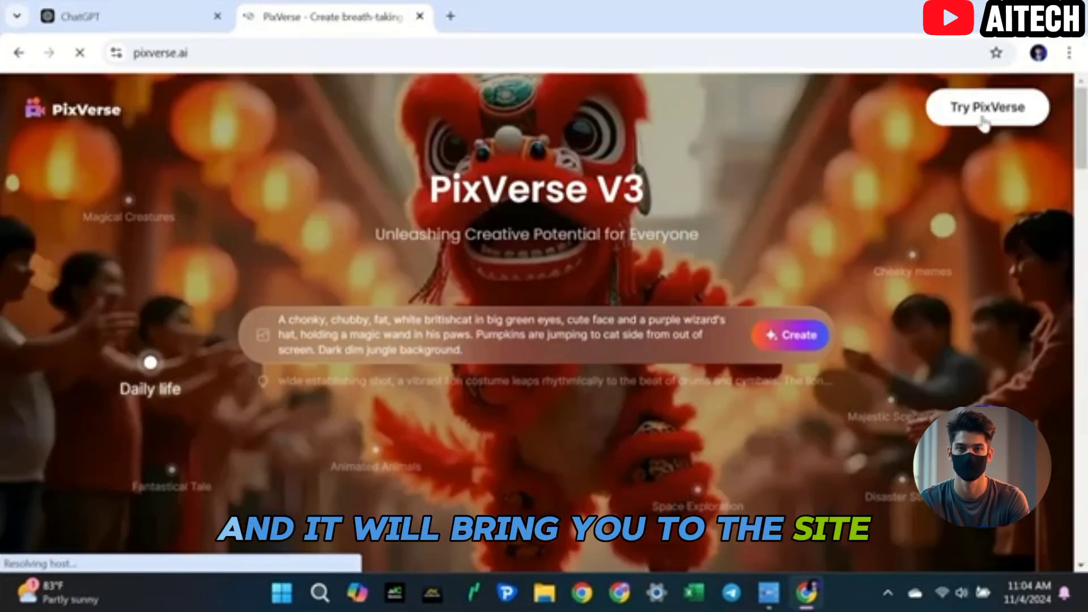
pyautogui.click(983, 117)
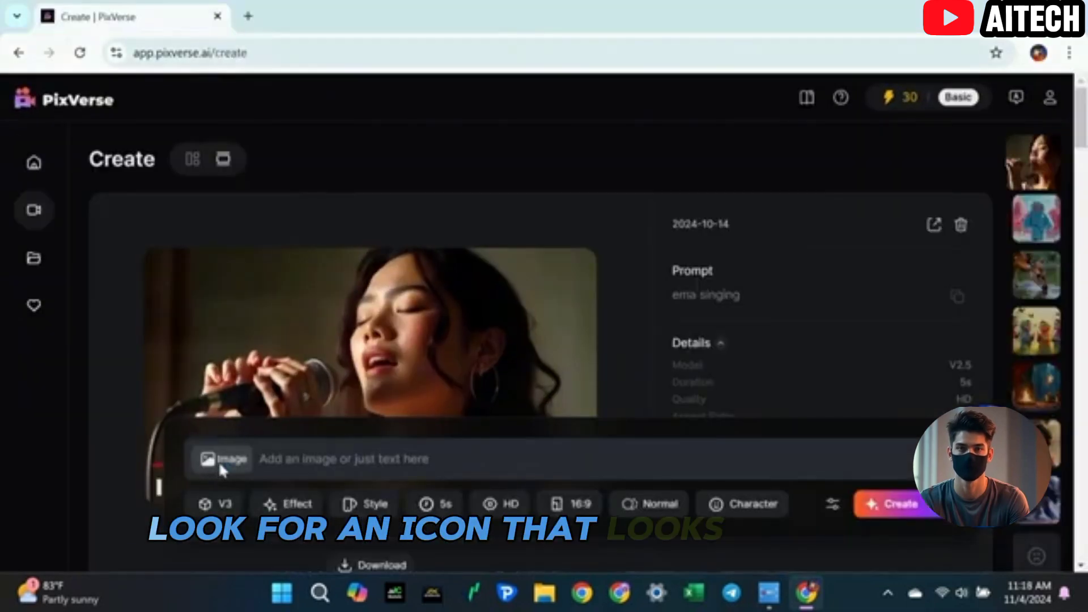
# Upload the downloaded Mediterranean beach sunset image of the two players jogging as the source for a video.
pyautogui.click(219, 460)
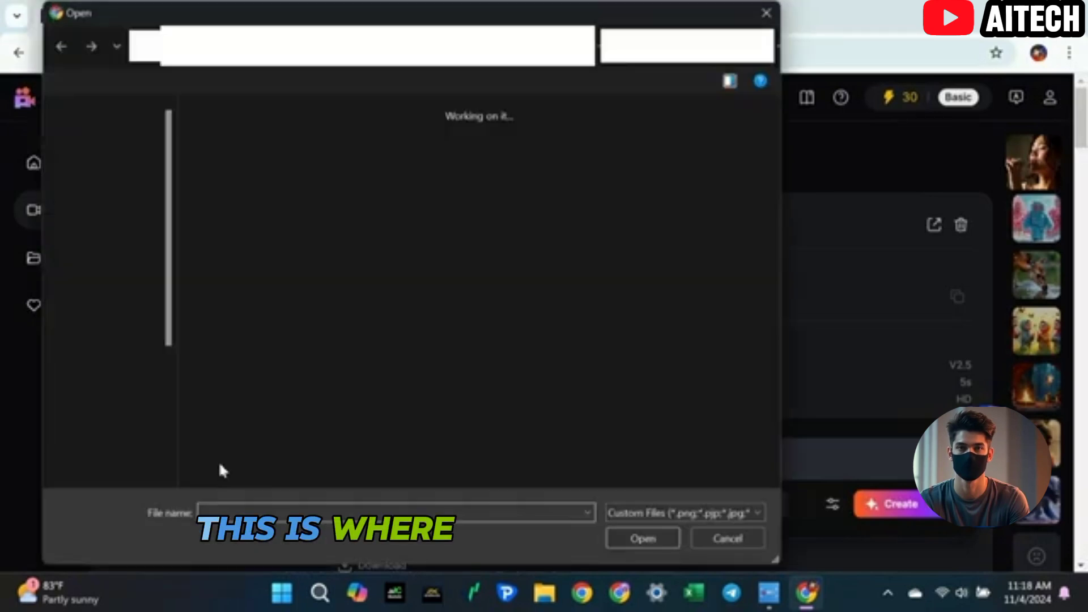
pyautogui.click(473, 393)
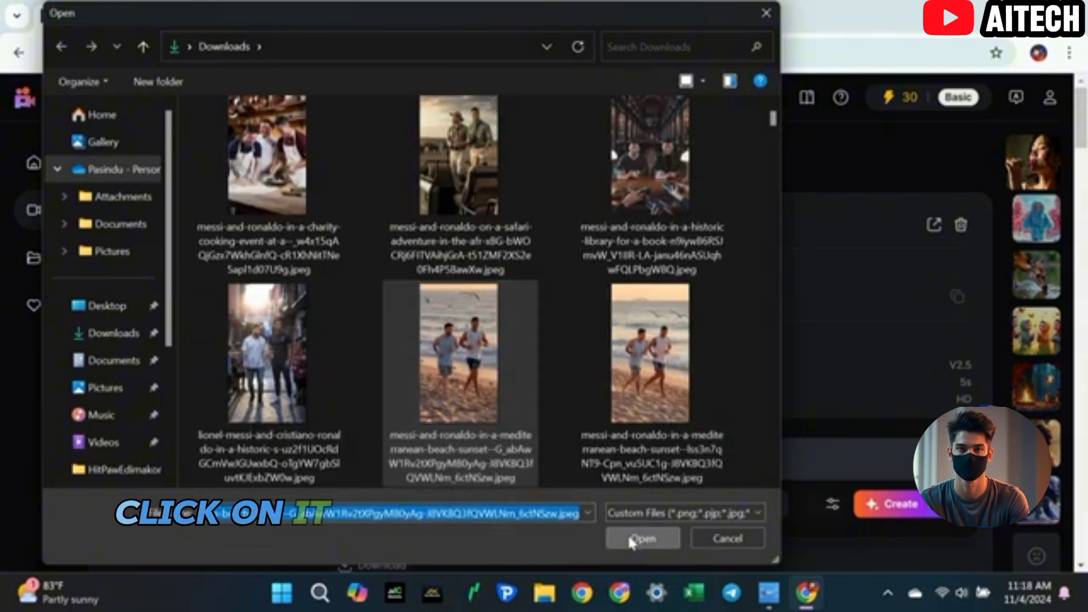
pyautogui.click(642, 538)
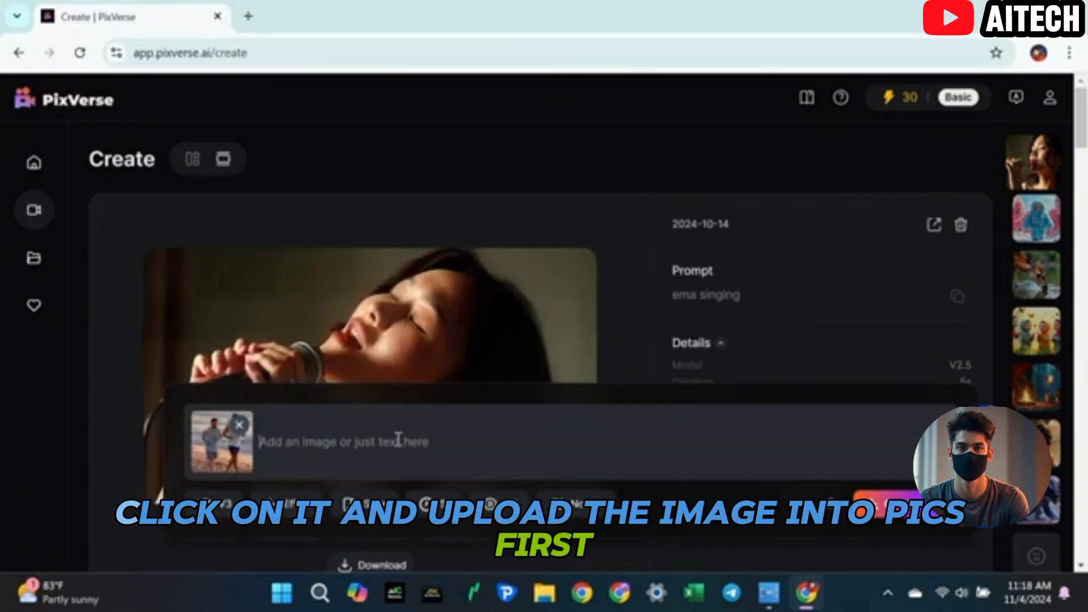
# Enter the prompt "They are Jogging on the beach" and create the video from the beach image.
pyautogui.click(398, 439)
pyautogui.write('They are Jogging on the beach')
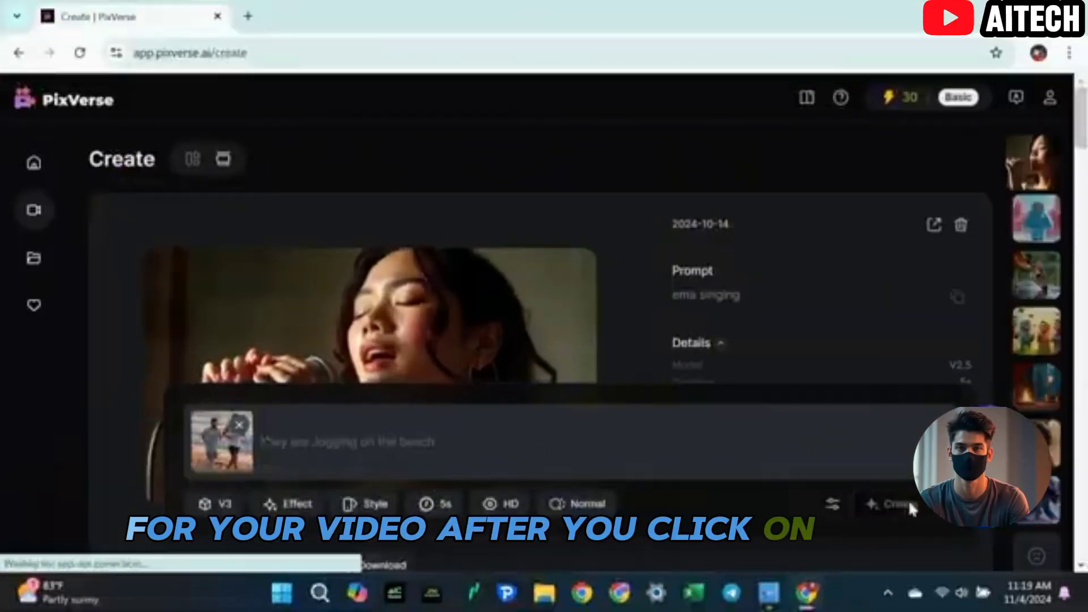
pyautogui.click(909, 506)
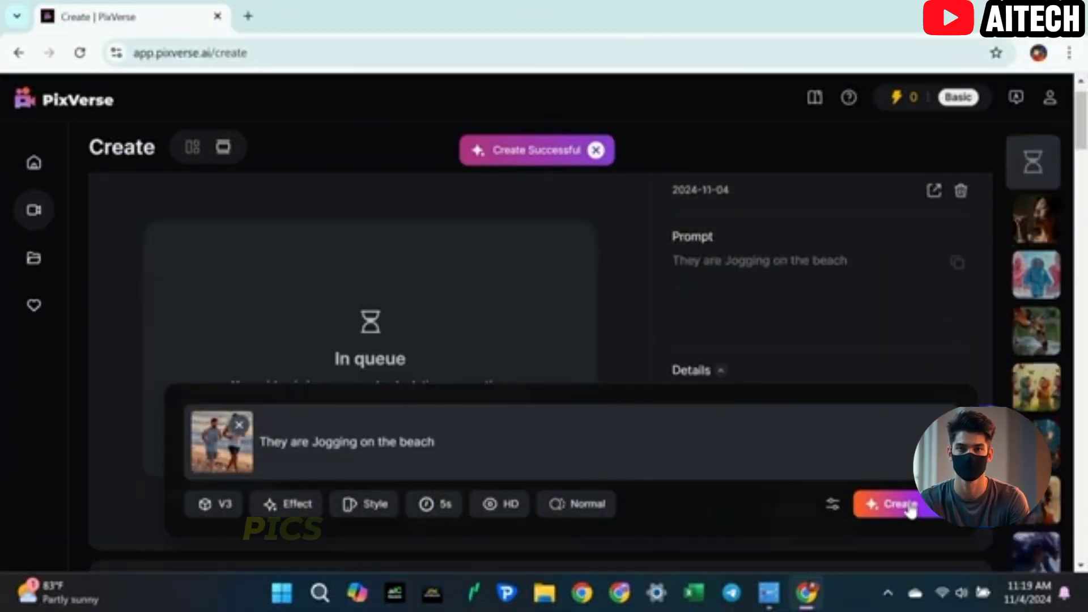
pyautogui.scroll(-2, 430, 336)
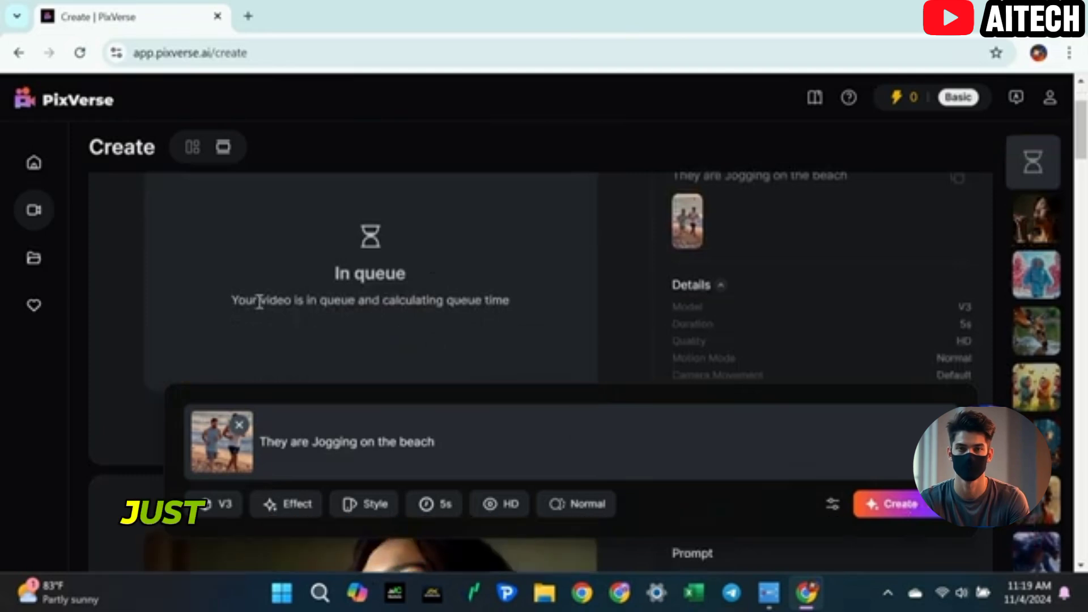
pyautogui.scroll(2, 523, 300)
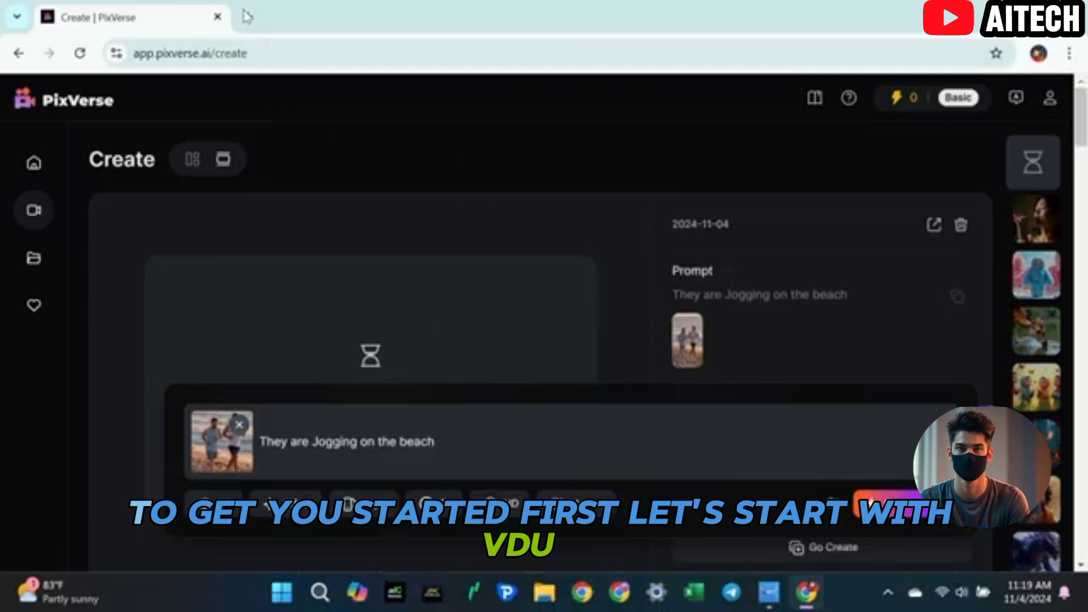
# Search for Vidu AI in a new browser tab and open the Create Video page on the Vidu site.
pyautogui.click(243, 16)
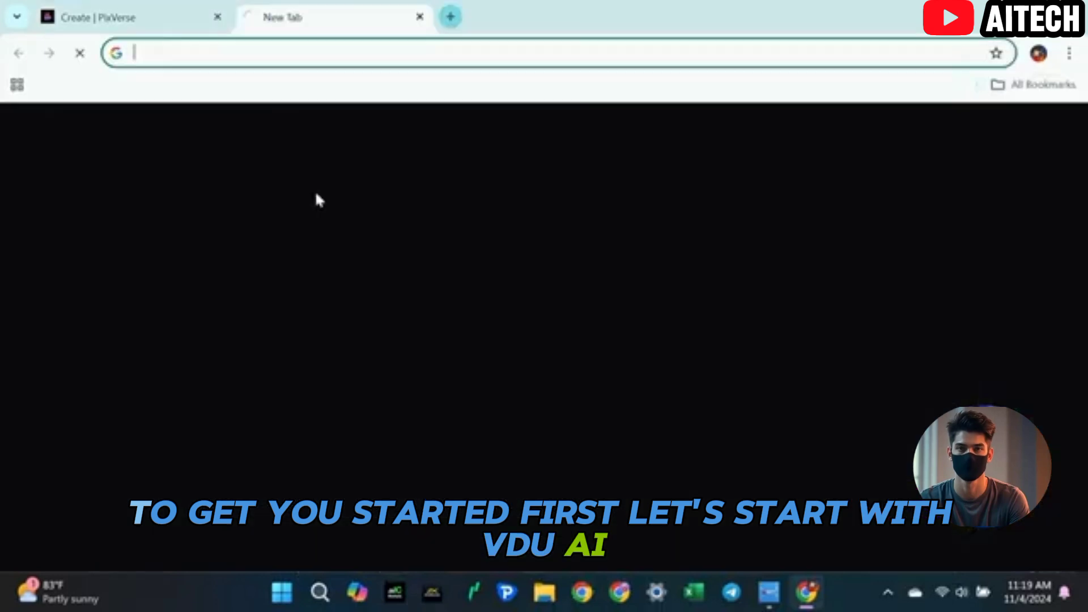
pyautogui.click(364, 318)
pyautogui.write('Vidu AI')
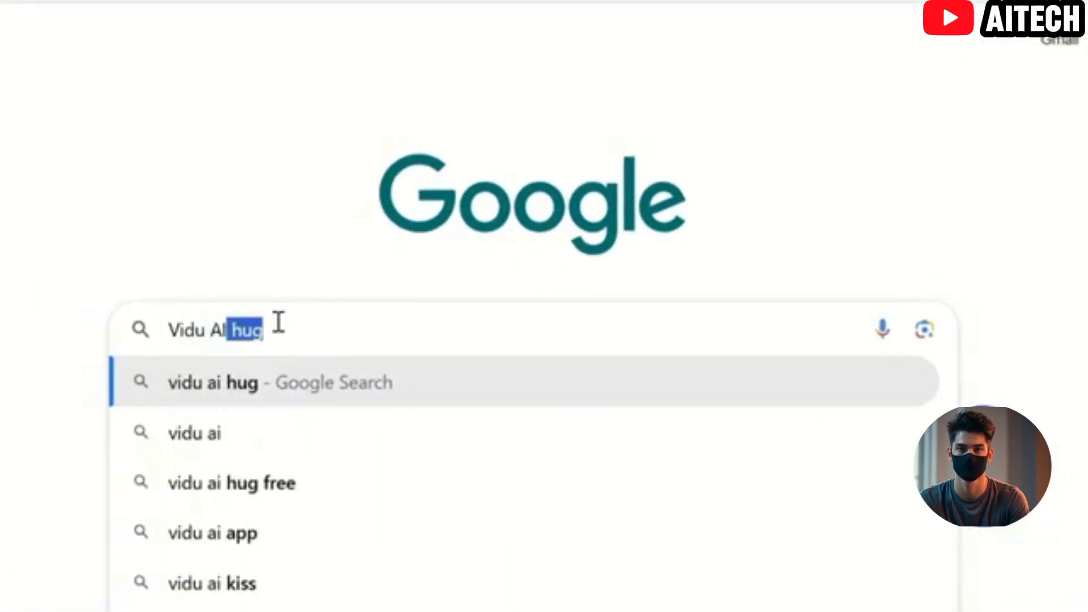
pyautogui.press('BackSpace')
pyautogui.press('Return')
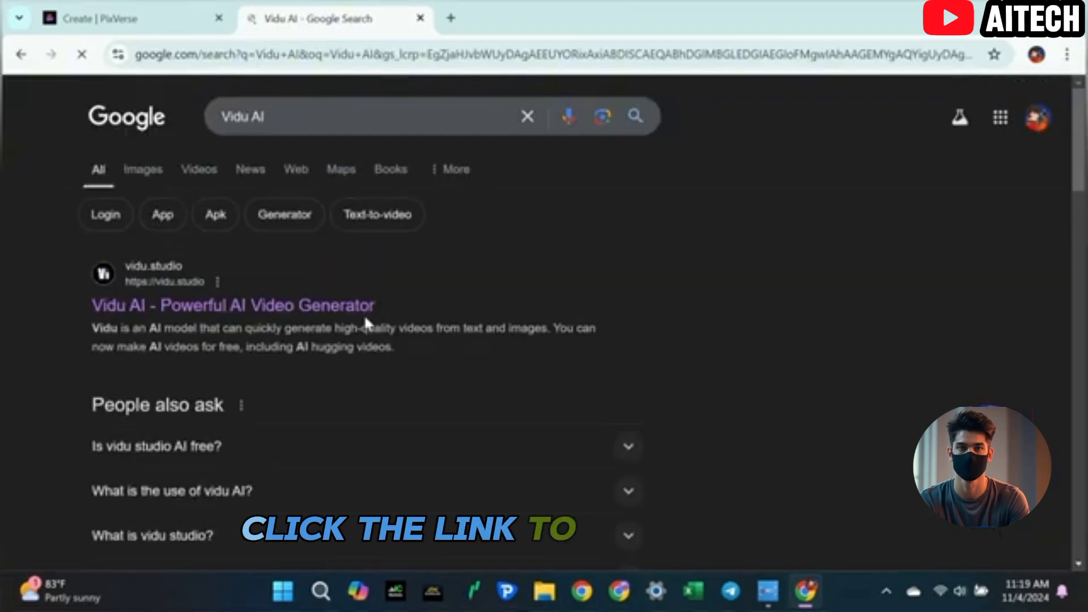
pyautogui.click(305, 309)
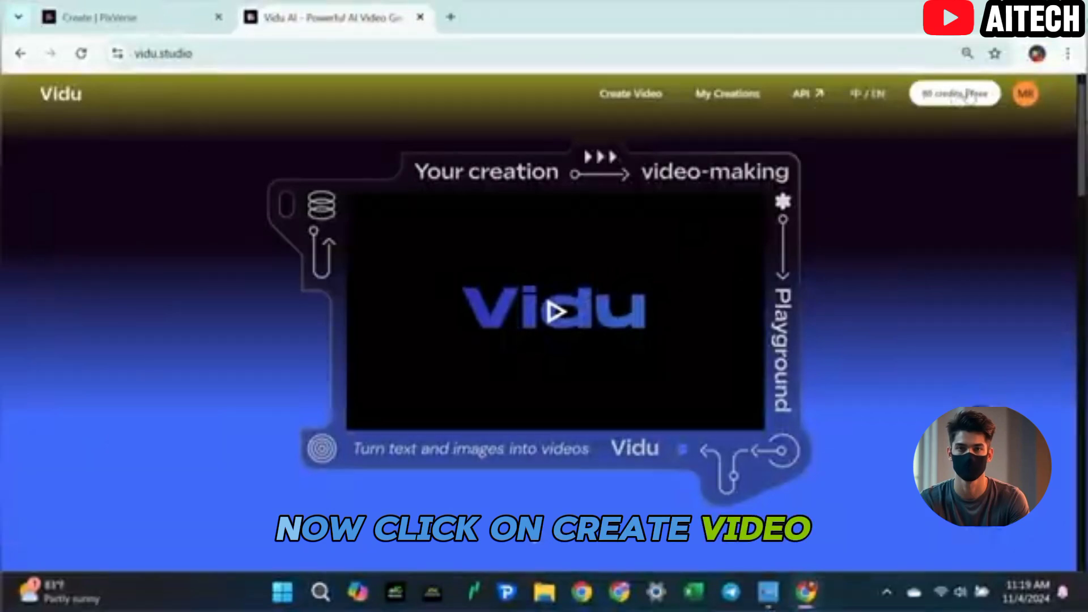
pyautogui.click(632, 105)
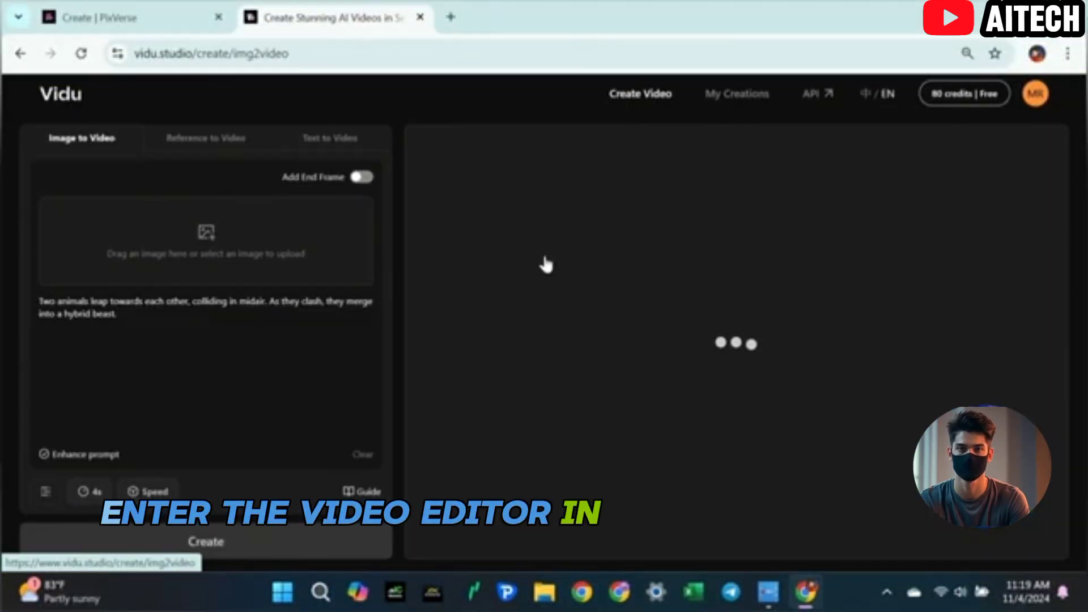
# Upload the downloaded Messi and Ronaldo street image as the Image to Video source.
pyautogui.scroll(2, 451, 294)
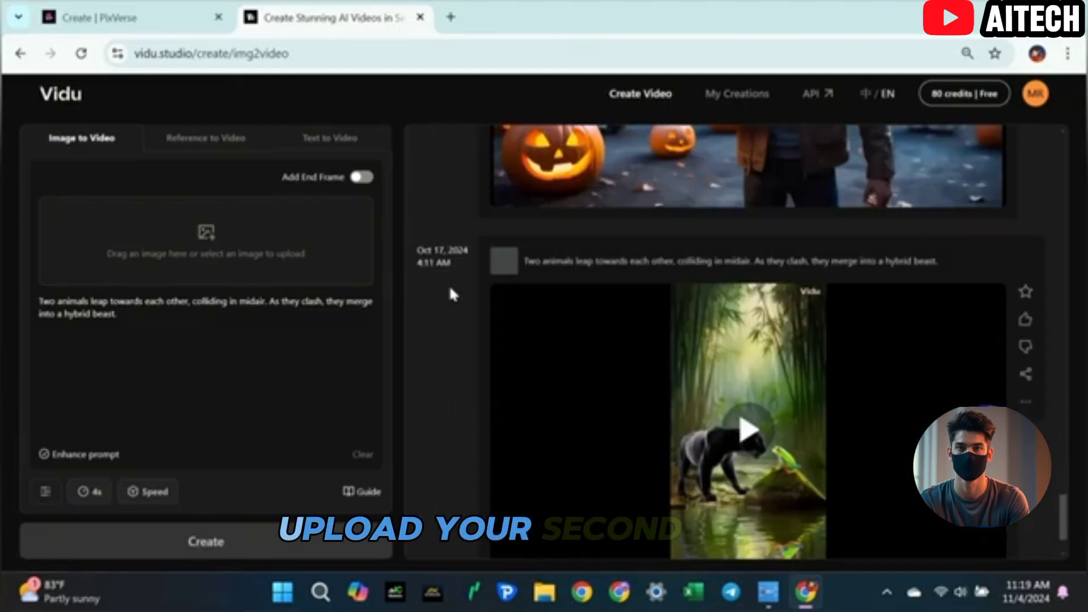
pyautogui.scroll(-2, 449, 285)
pyautogui.click(208, 253)
pyautogui.click(284, 352)
pyautogui.click(620, 533)
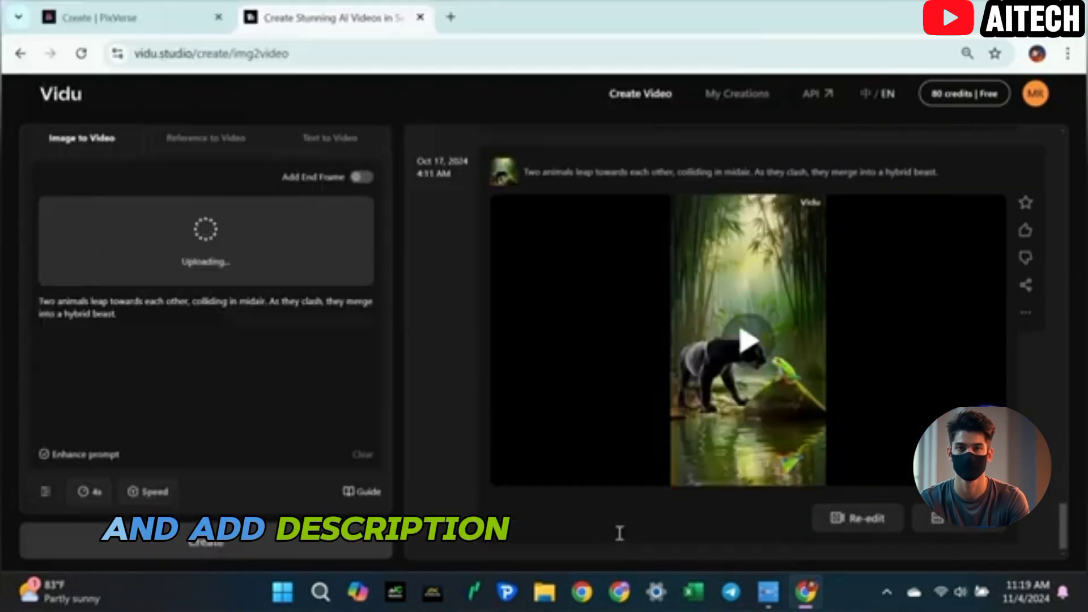
# Replace the existing prompt with "They are talking" and create the video from the street image.
pyautogui.moveTo(116, 314); pyautogui.dragTo(42, 306)
pyautogui.press('BackSpace')
pyautogui.write('They are talking')
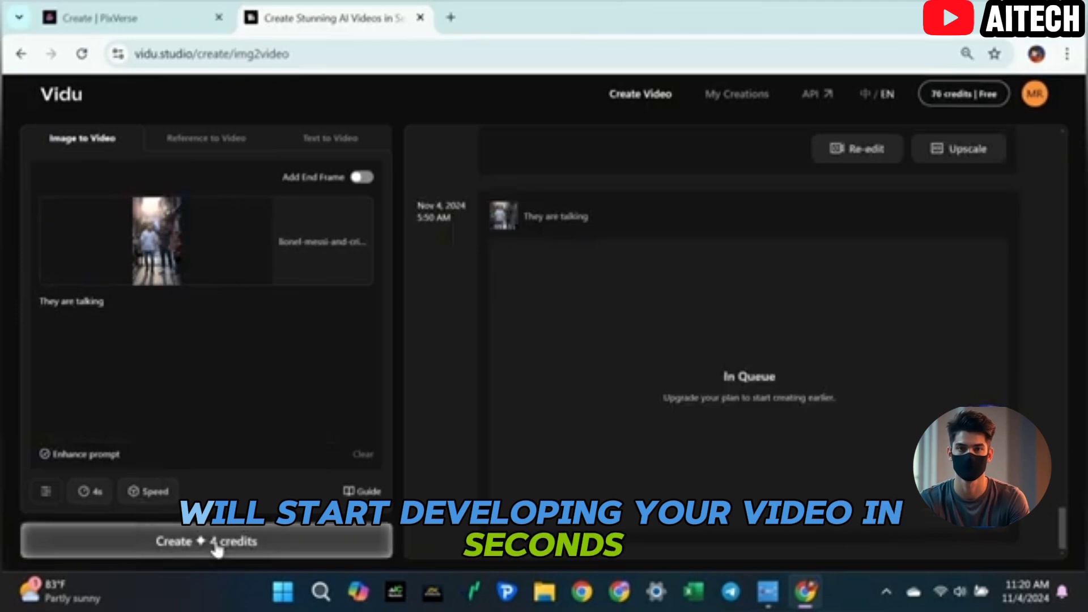
# Search for Haiper AI in a new browser tab and open the Haiper site.
pyautogui.click(450, 26)
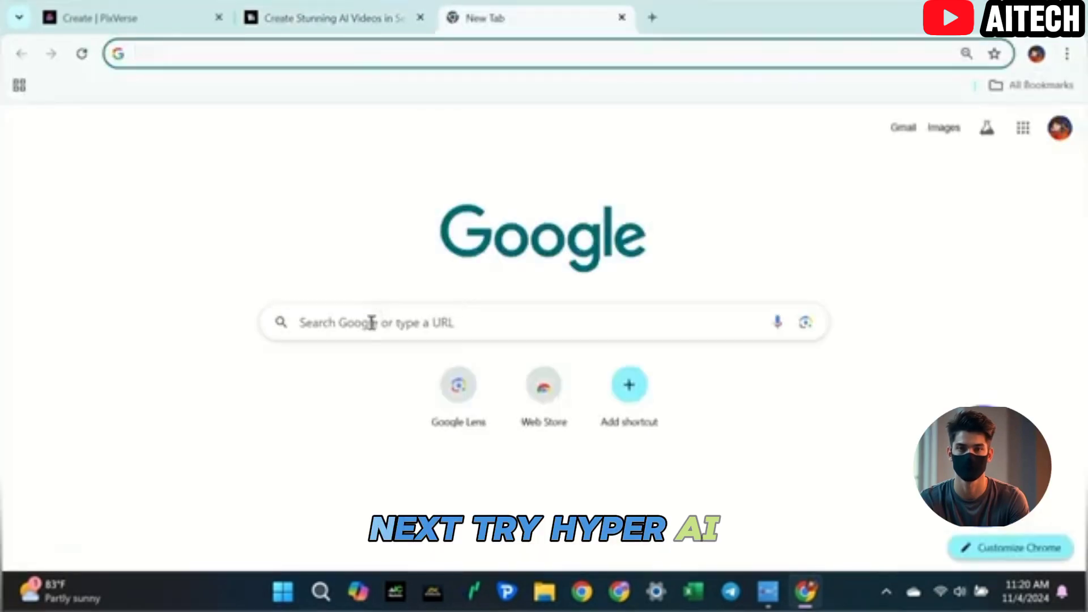
pyautogui.click(369, 321)
pyautogui.write('Haiper AI')
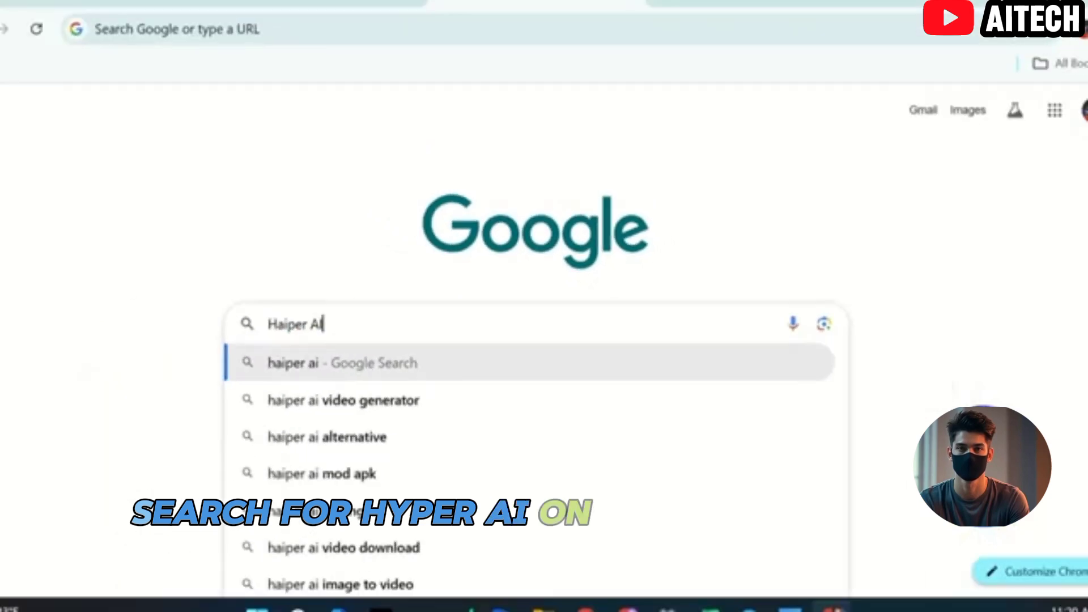
pyautogui.press('Return')
pyautogui.scroll(-5, 94, 362)
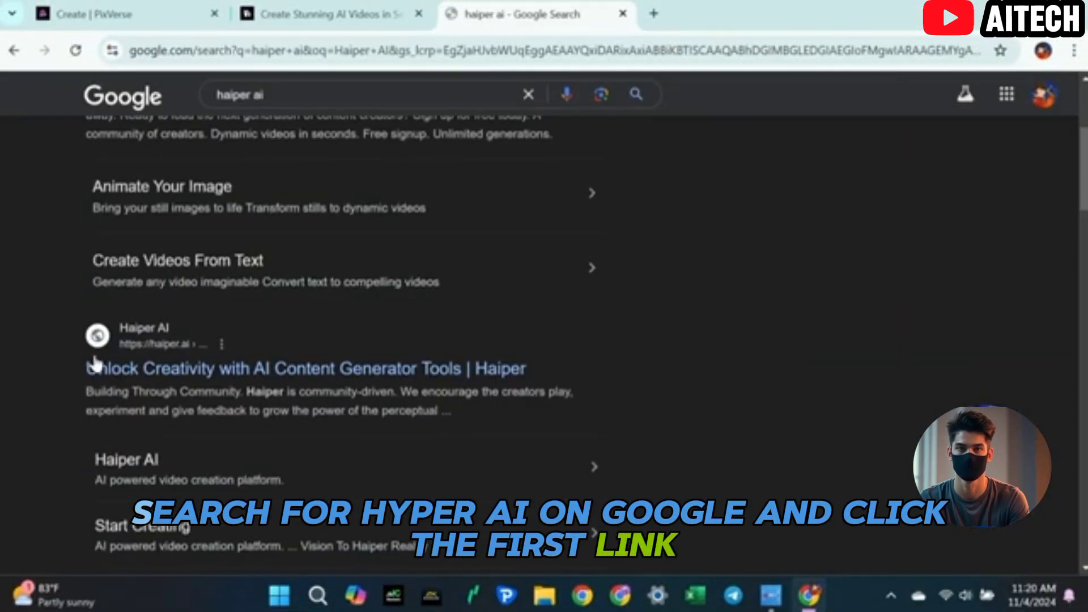
pyautogui.scroll(5, 95, 362)
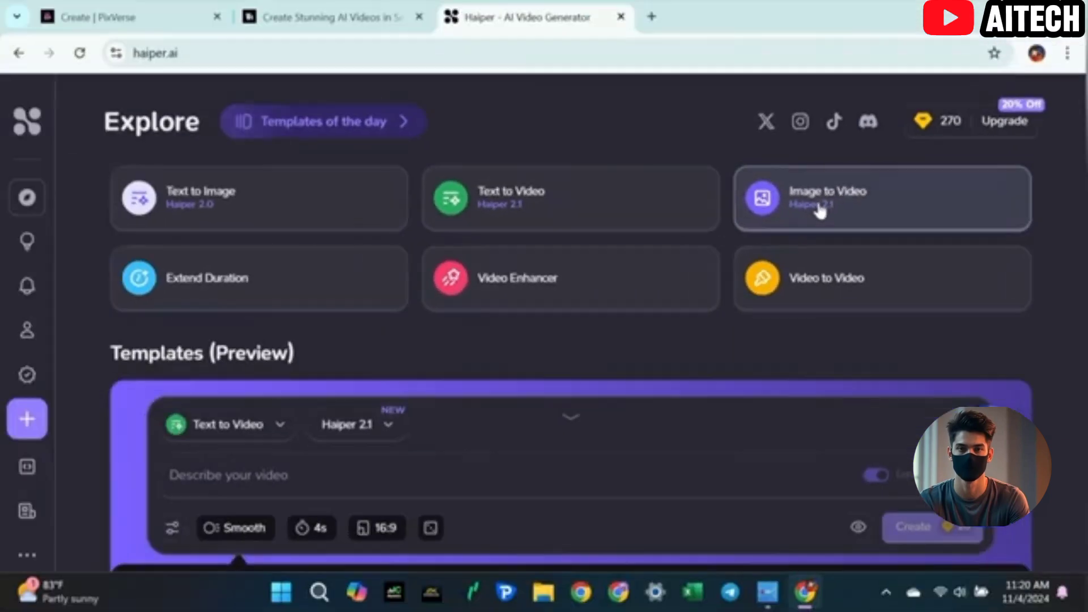
# Upload the library image as the first frame in Image to Video and create the video without a description.
pyautogui.click(687, 194)
pyautogui.click(383, 397)
pyautogui.click(113, 333)
pyautogui.doubleClick(396, 270)
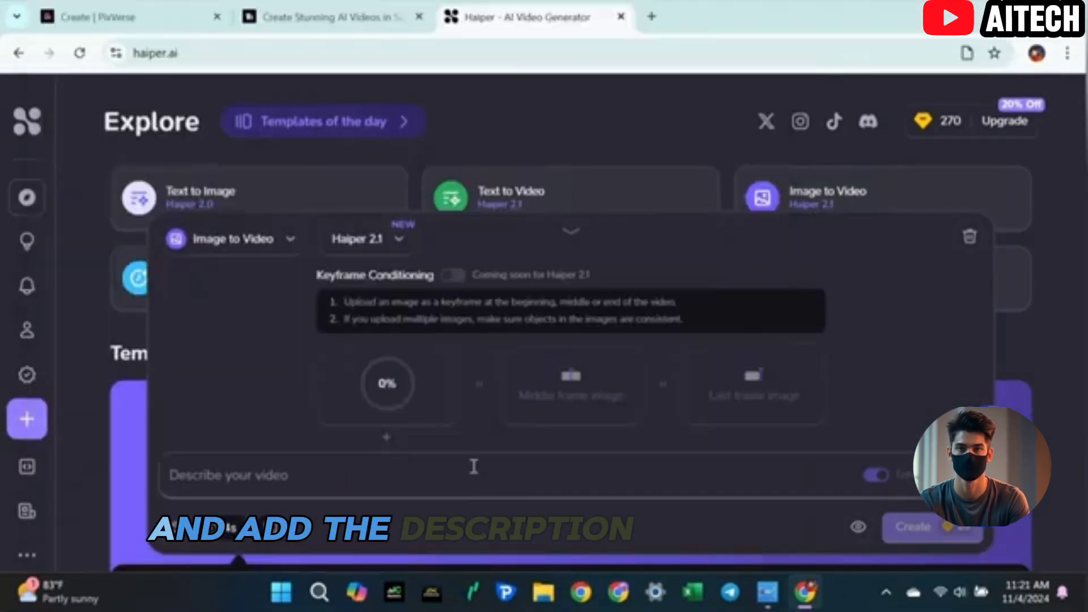
pyautogui.click(922, 536)
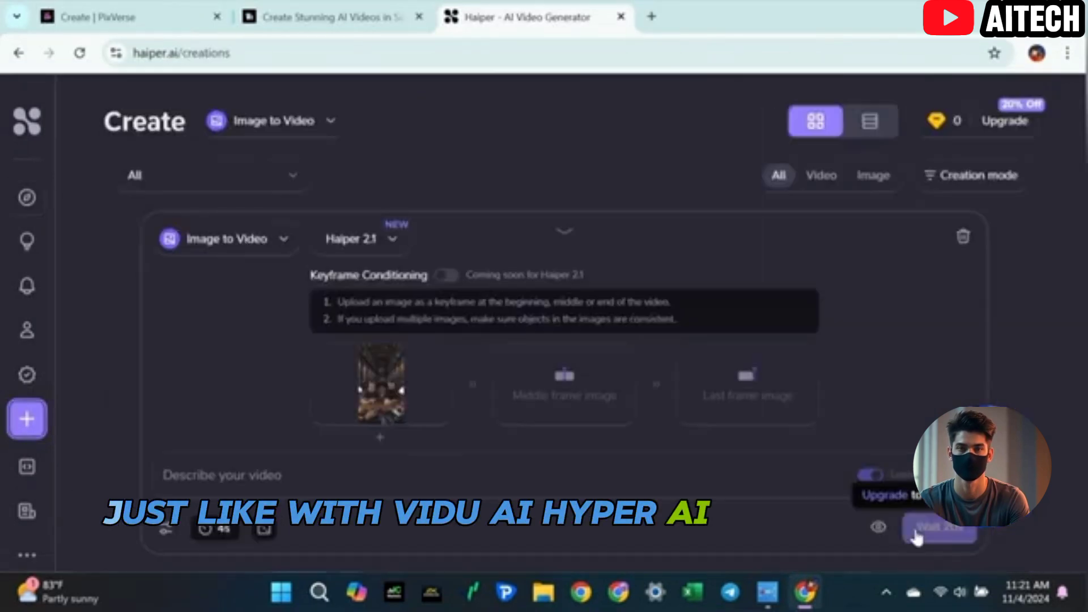
pyautogui.click(564, 235)
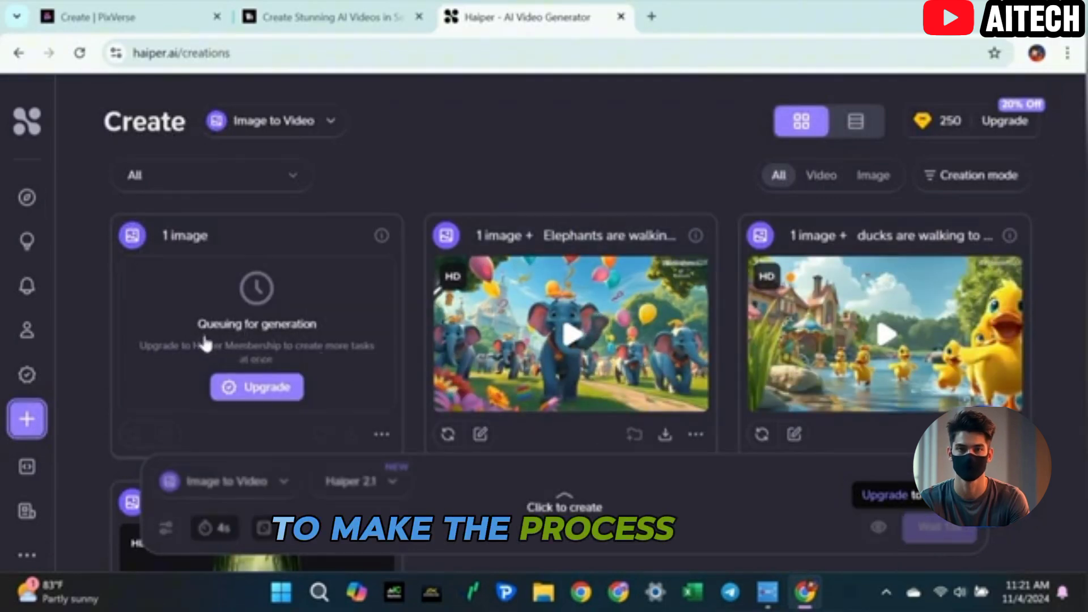
# Switch to Vidu, upscale the "They are talking" street video for 4 credits, and return to PixVerse.
pyautogui.click(328, 17)
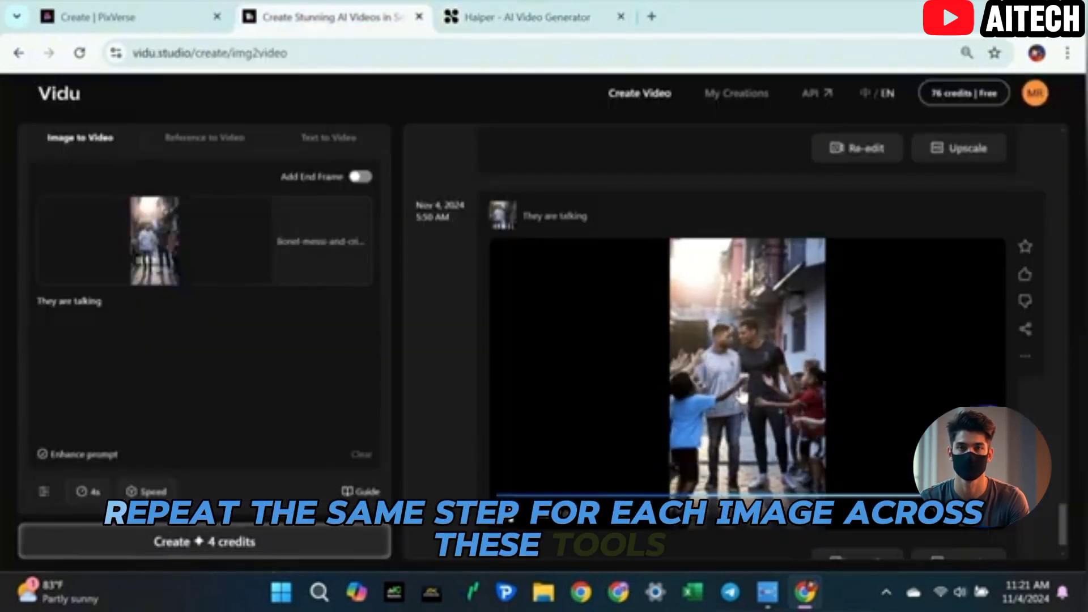
pyautogui.scroll(-1, 883, 461)
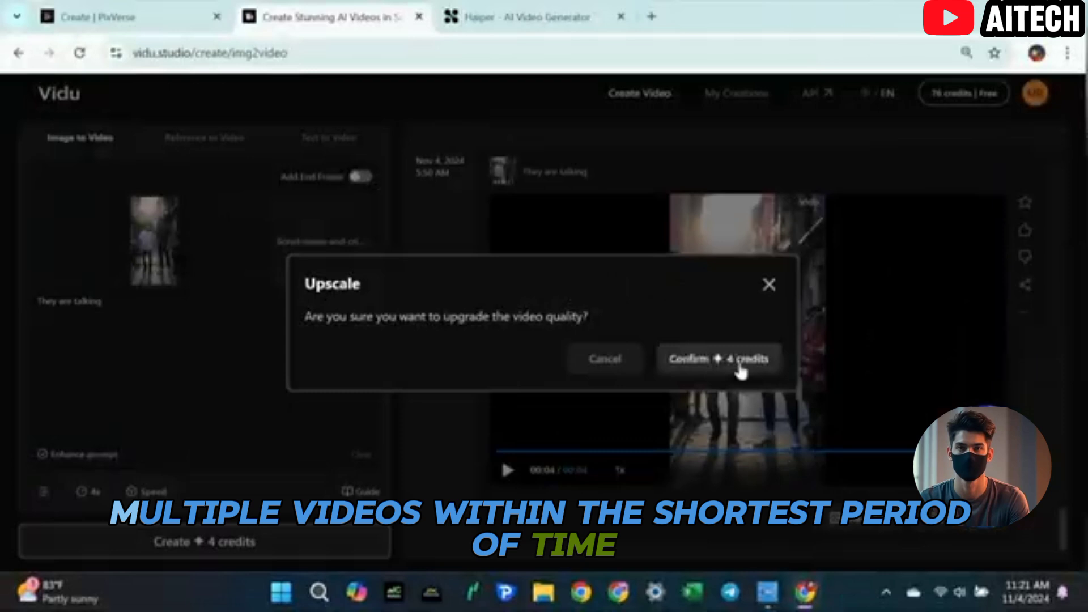
pyautogui.click(739, 365)
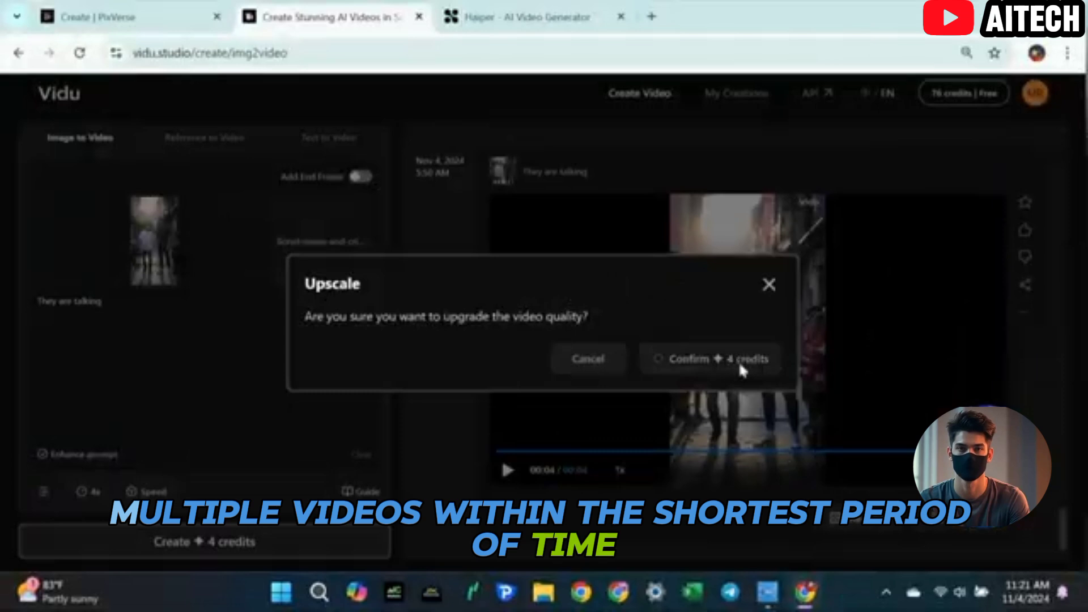
pyautogui.click(134, 8)
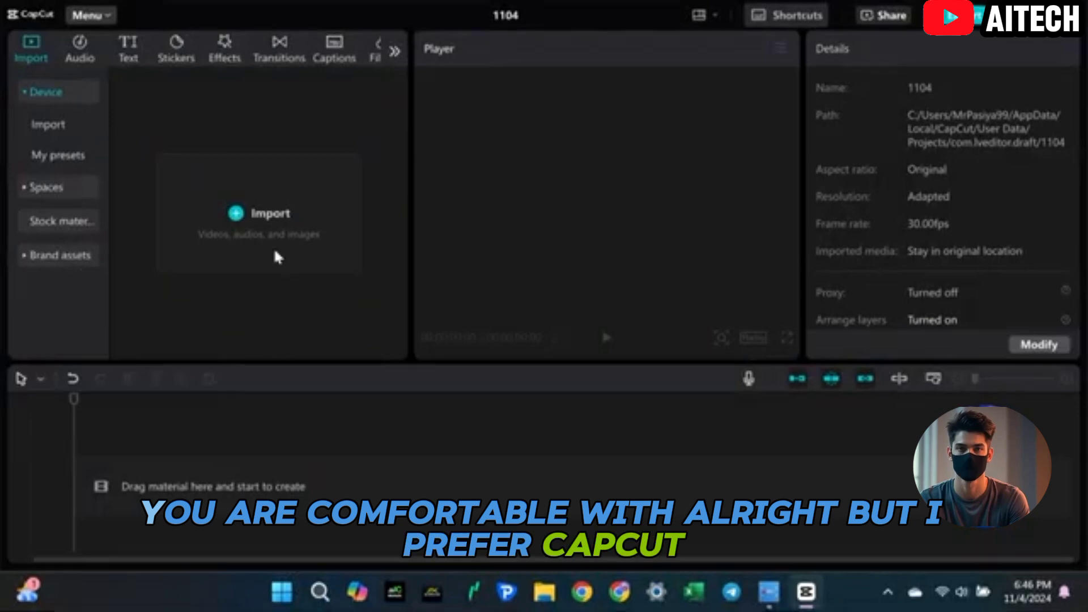
# In CapCut, import the generated Messi and Ronaldo video clips from Downloads and place them in sequence on the timeline.
pyautogui.click(278, 258)
pyautogui.keyDown('ctrl'); pyautogui.click(394, 260); pyautogui.keyUp('ctrl')
pyautogui.scroll(-3, 317, 243)
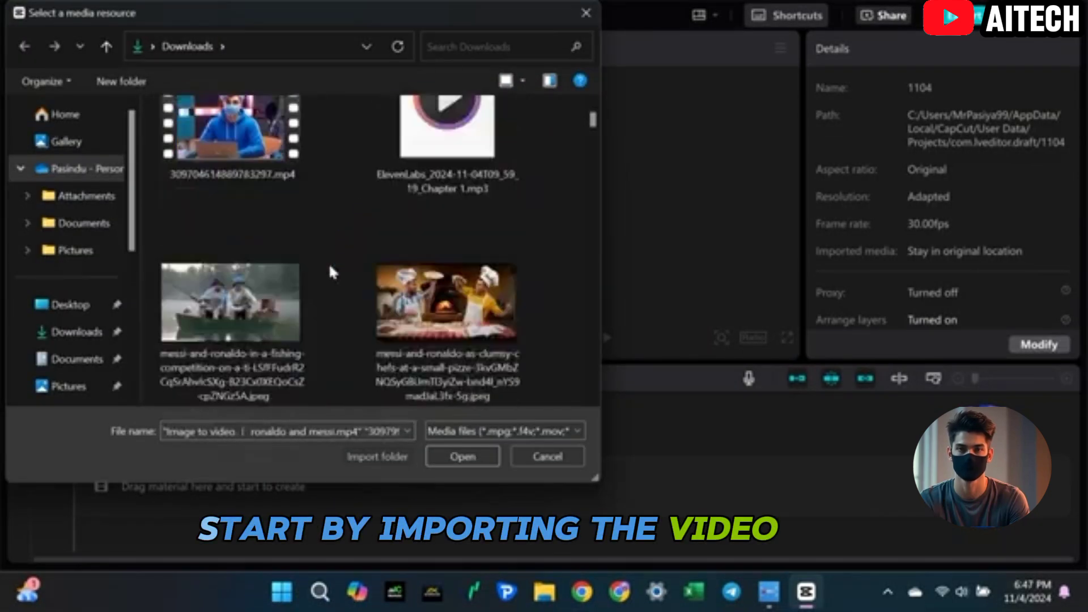
pyautogui.scroll(-5, 328, 263)
pyautogui.click(447, 451)
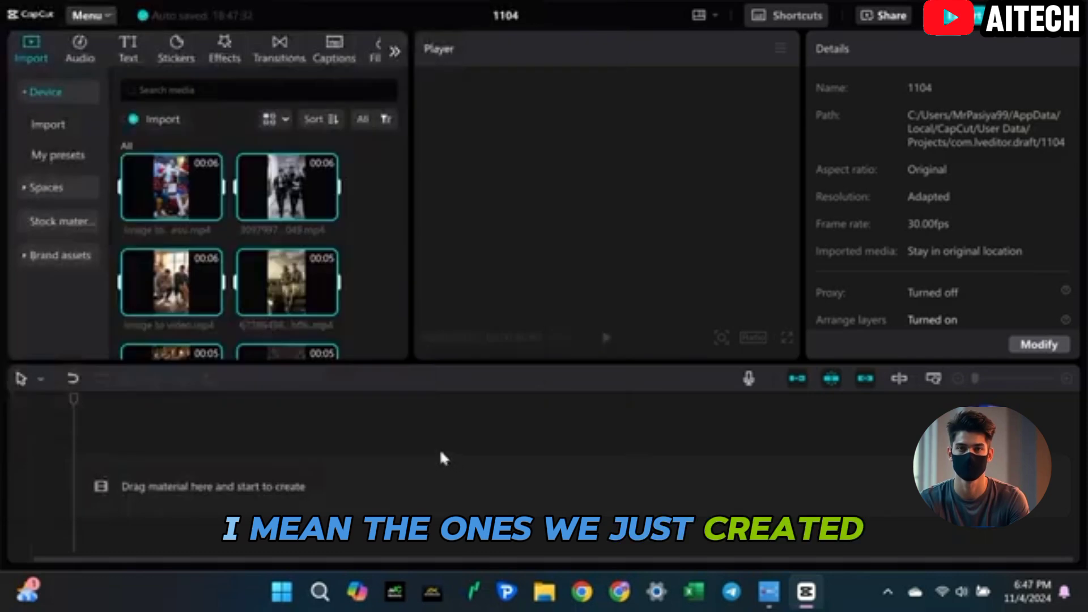
pyautogui.moveTo(211, 305); pyautogui.dragTo(164, 483)
pyautogui.click(353, 429)
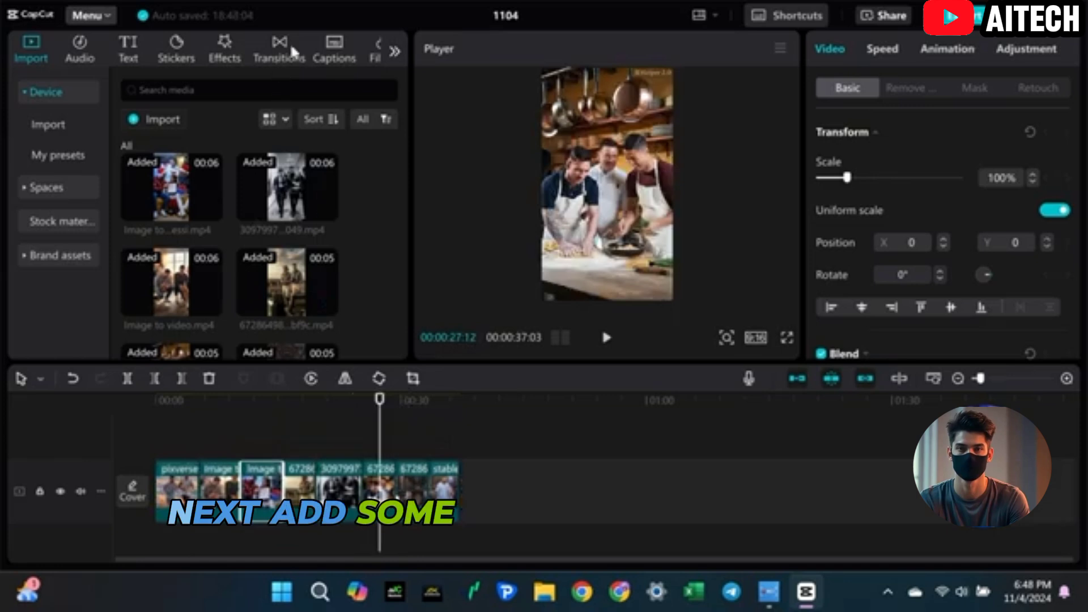
# Add Black Fade transitions at the cuts between the clips on the timeline.
pyautogui.click(287, 52)
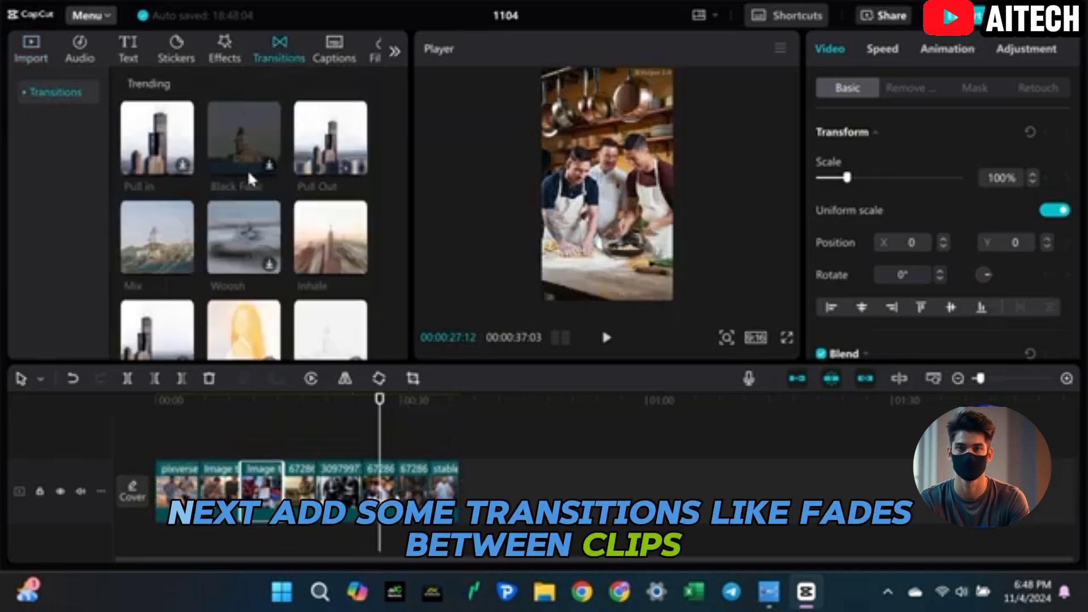
pyautogui.click(246, 164)
pyautogui.moveTo(246, 161); pyautogui.dragTo(200, 491)
pyautogui.moveTo(244, 153); pyautogui.dragTo(242, 491)
pyautogui.moveTo(244, 153); pyautogui.dragTo(284, 492)
pyautogui.moveTo(244, 154); pyautogui.dragTo(361, 491)
pyautogui.moveTo(243, 153); pyautogui.dragTo(430, 508)
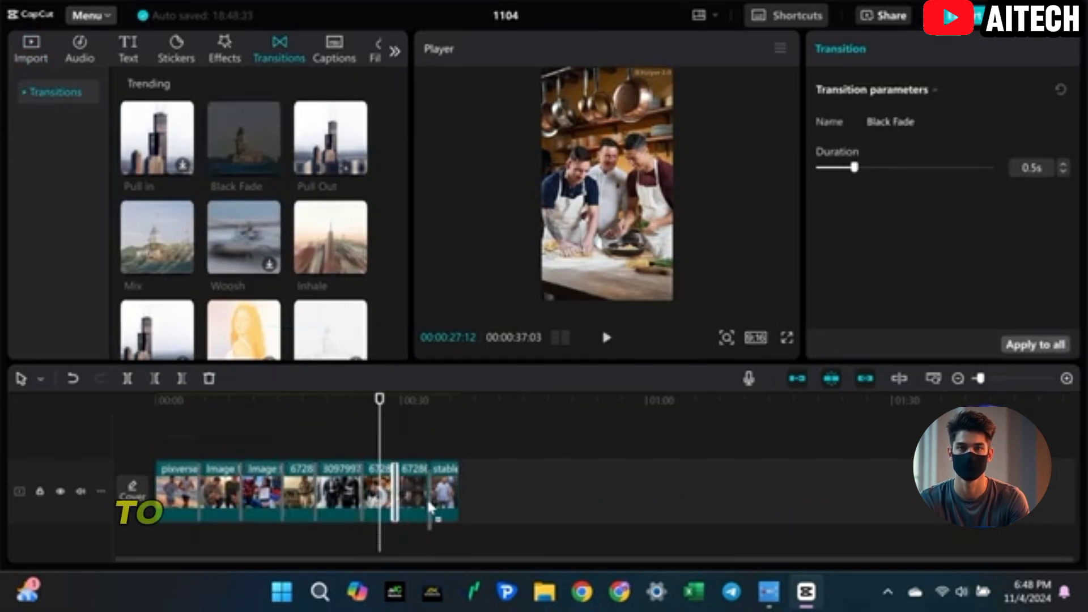
# Search the audio library's music for "copyright free".
pyautogui.click(84, 55)
pyautogui.click(60, 160)
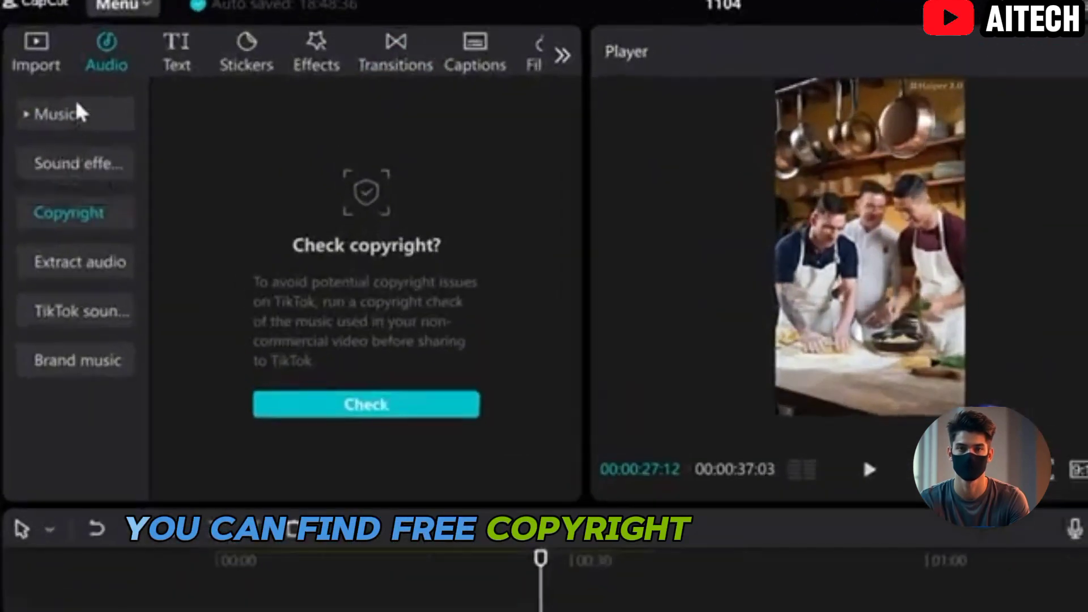
pyautogui.click(58, 91)
pyautogui.click(196, 91)
pyautogui.write('copyright free')
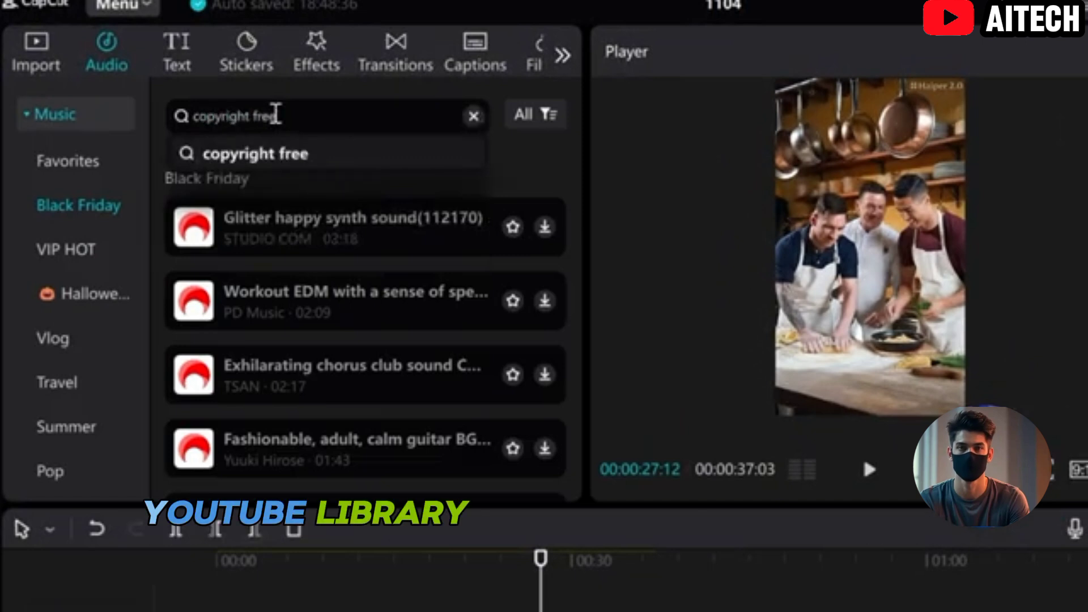
pyautogui.press('Return')
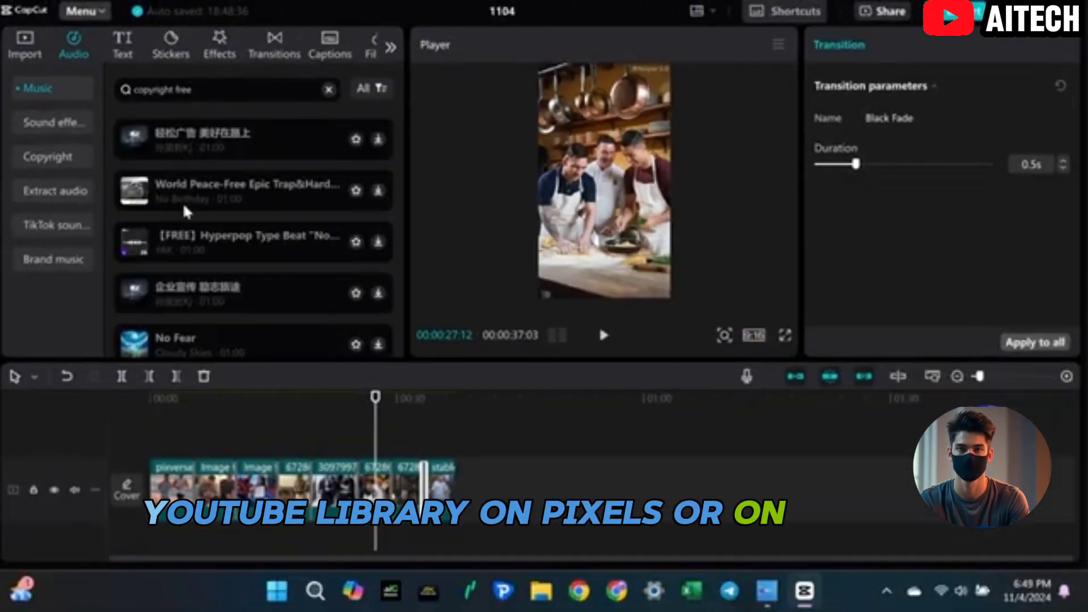
# Add the "World Peace-Free Epic Trap&Hard Trap Type Beat" track below the clips from the start and trim it to the video's end.
pyautogui.moveTo(187, 201); pyautogui.dragTo(161, 532)
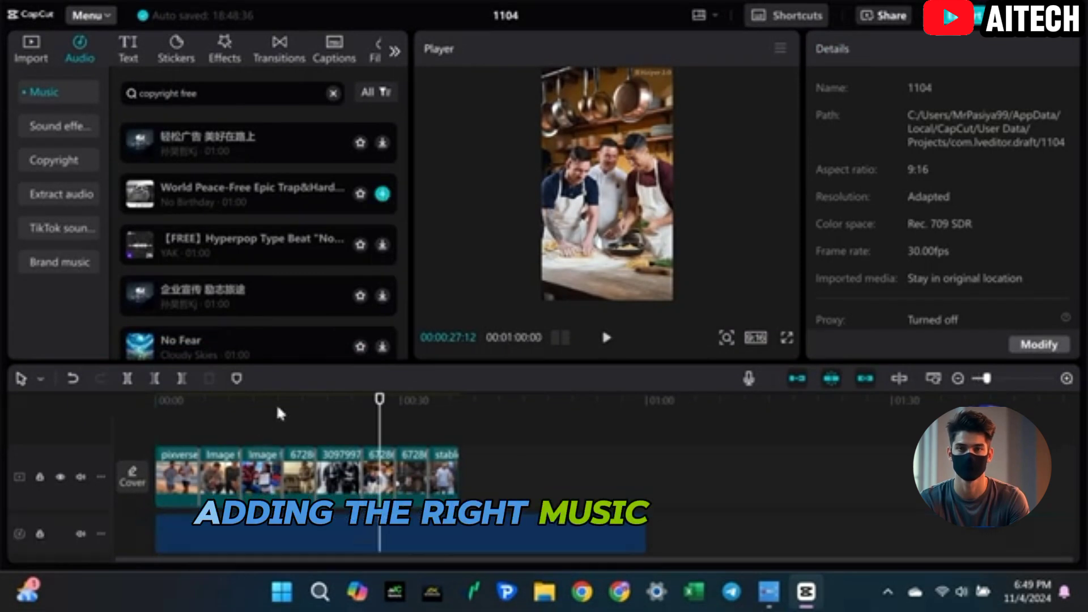
pyautogui.click(459, 536)
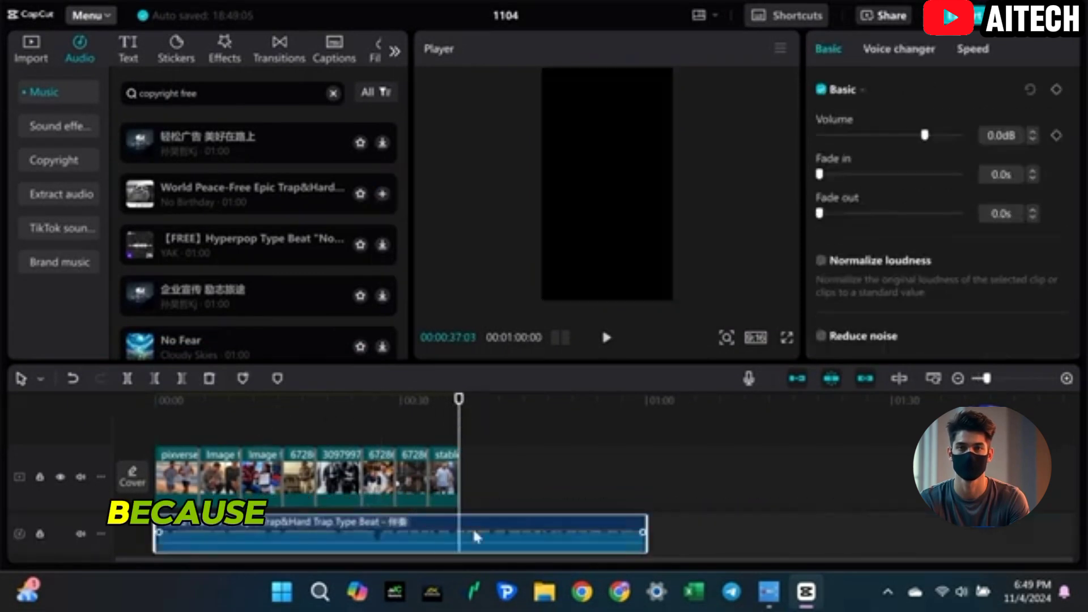
pyautogui.click(183, 378)
# Play the edited video from the beginning to check the clips, transitions and music.
pyautogui.click(166, 435)
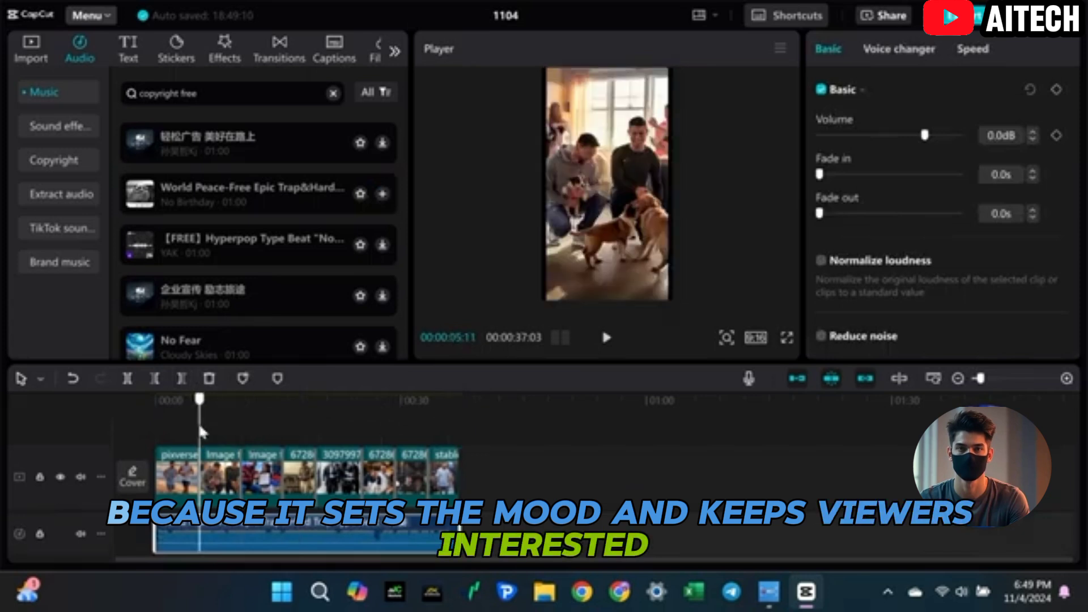
pyautogui.click(158, 437)
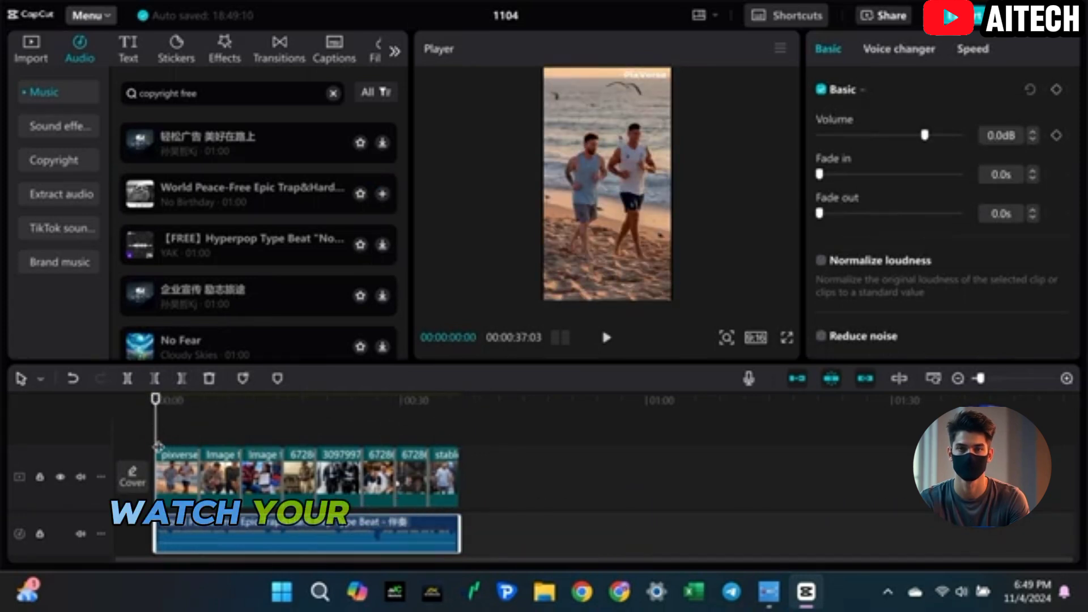
pyautogui.click(606, 337)
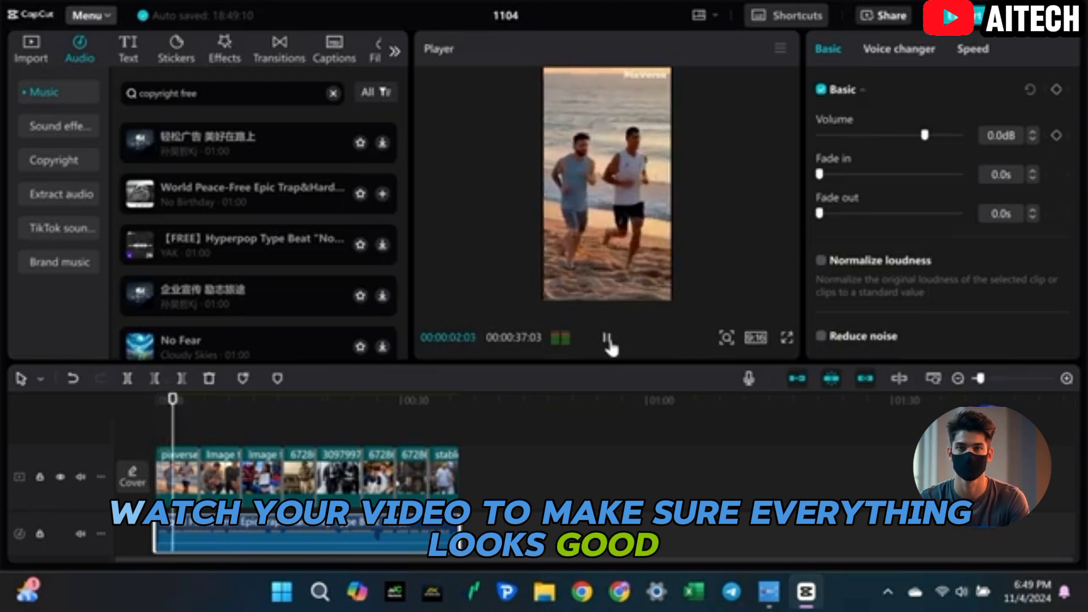